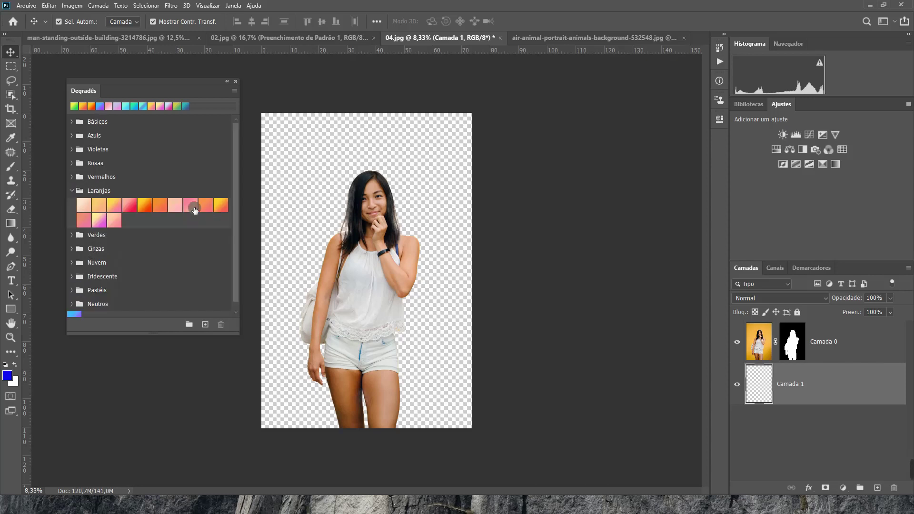
click(72, 190)
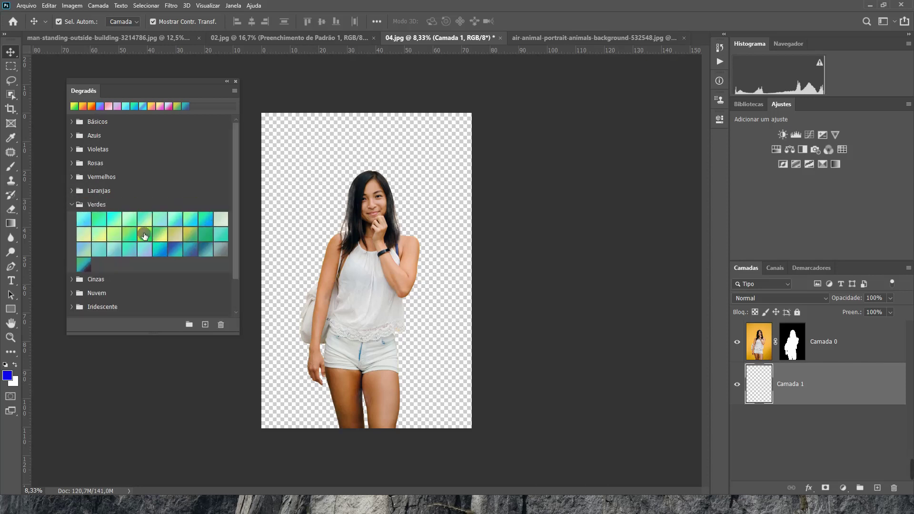
Watch the preview montage of gradient, seagull warp and background-removal edits, ending on the man's photo
click(145, 233)
click(235, 81)
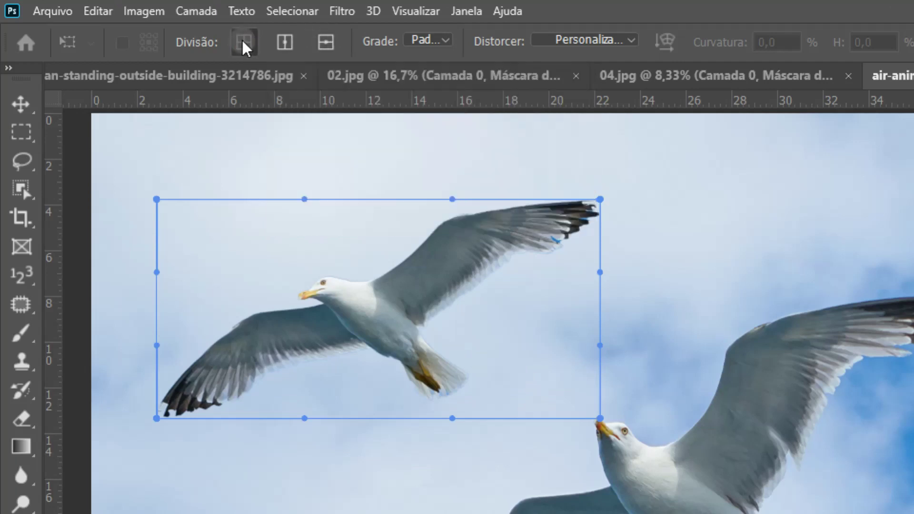
click(243, 42)
click(369, 320)
click(326, 45)
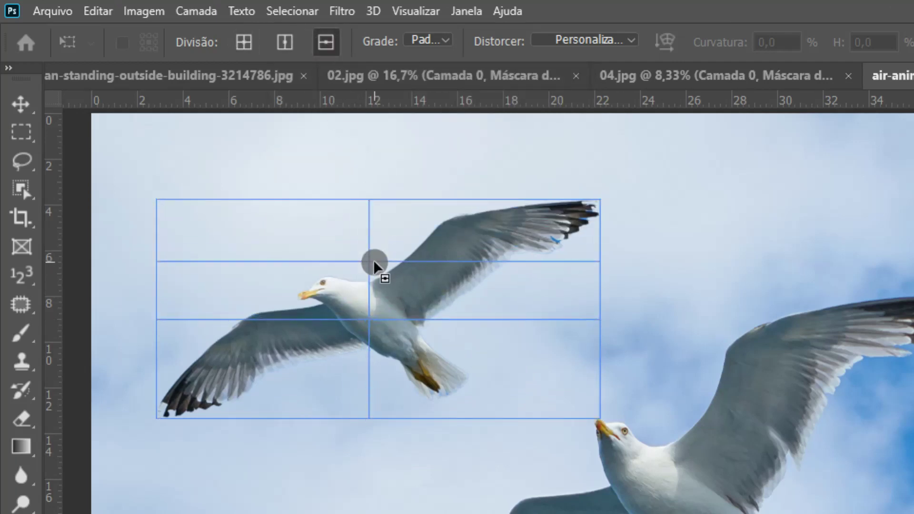
click(284, 42)
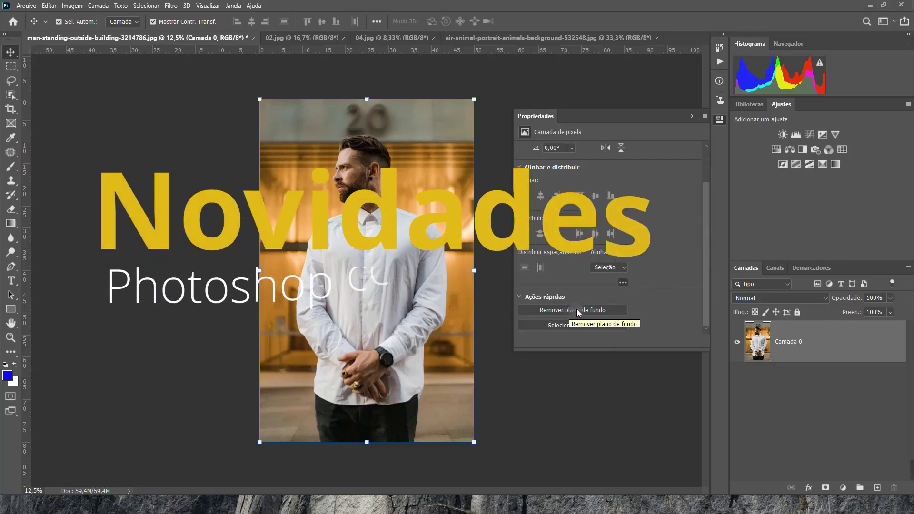
click(576, 309)
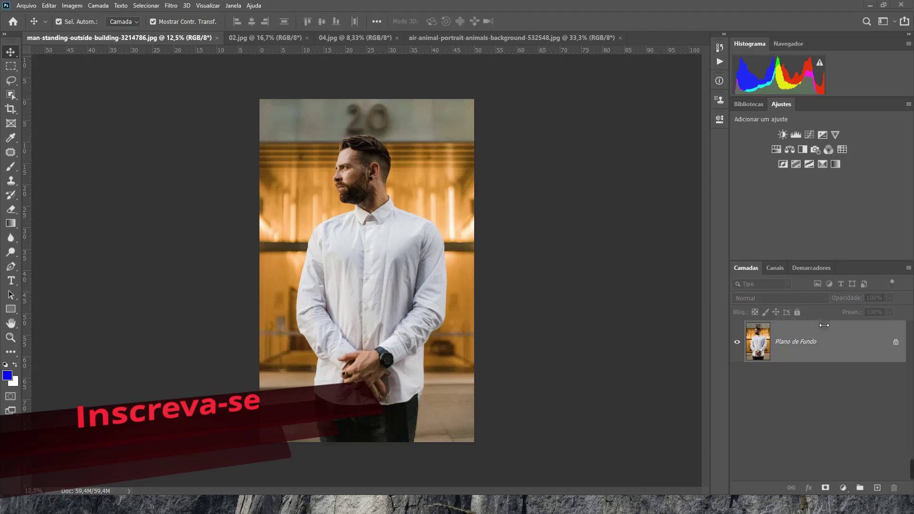
Unlock the man's Background layer, apply the Remove Background quick action, then switch to 02.jpg
click(897, 344)
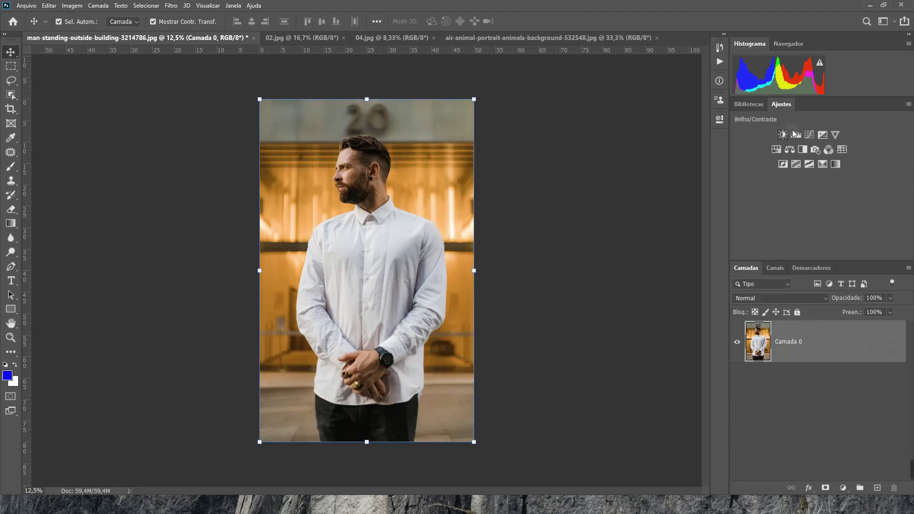
click(720, 120)
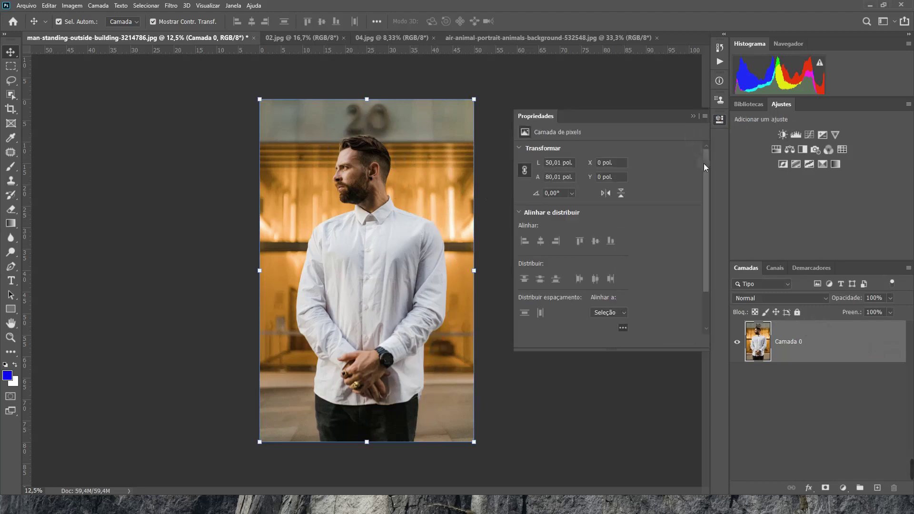
scroll(705, 210, down, 3)
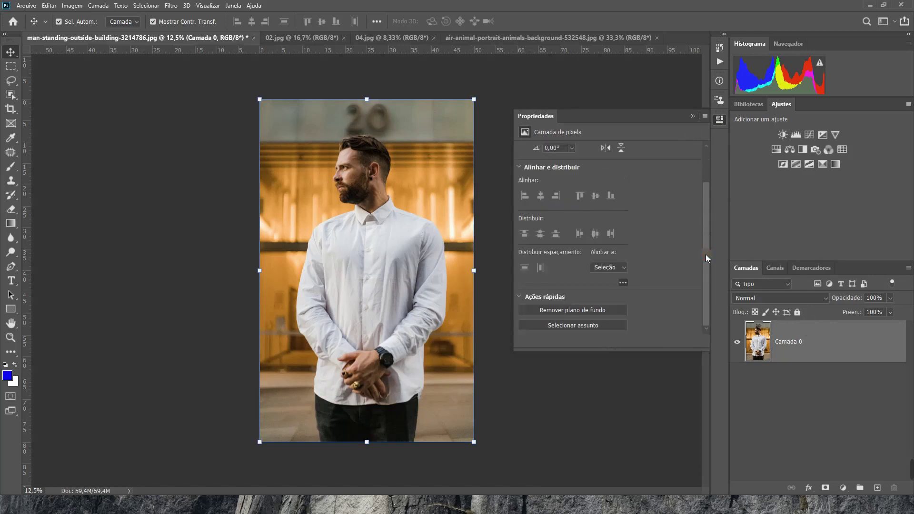
click(577, 310)
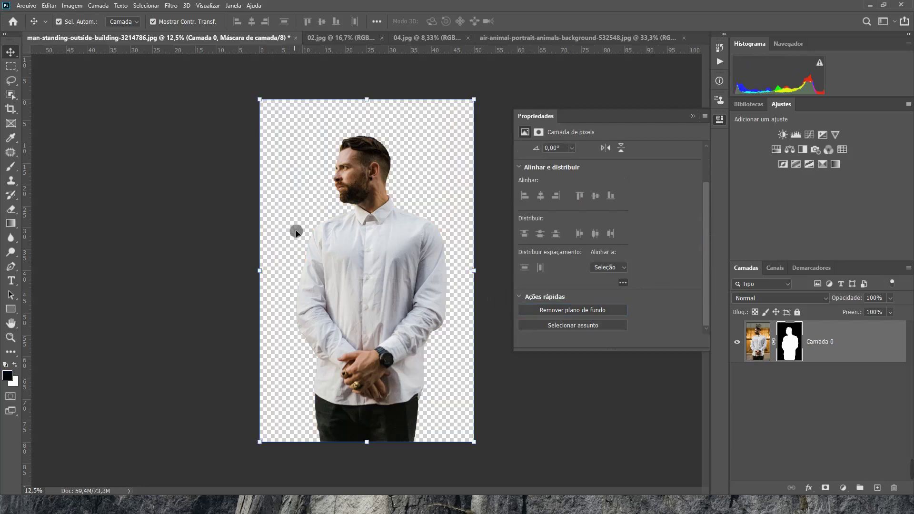
click(693, 116)
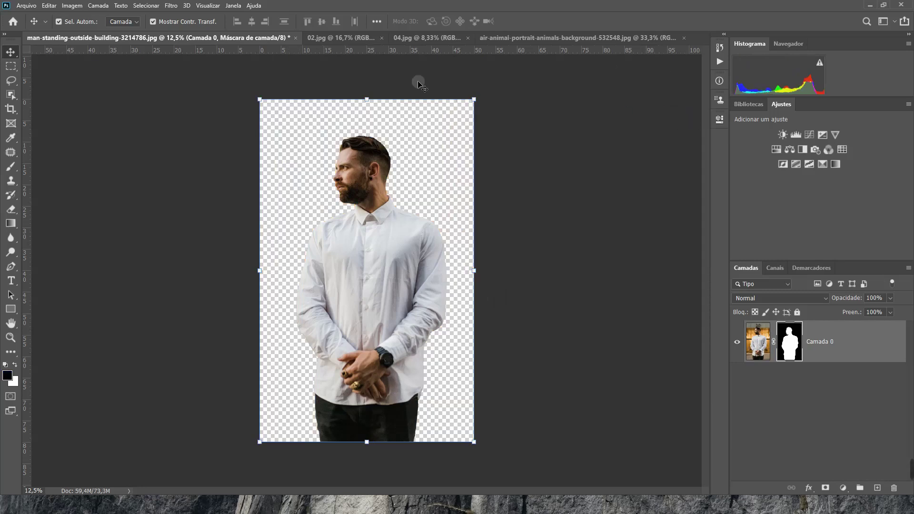
click(333, 38)
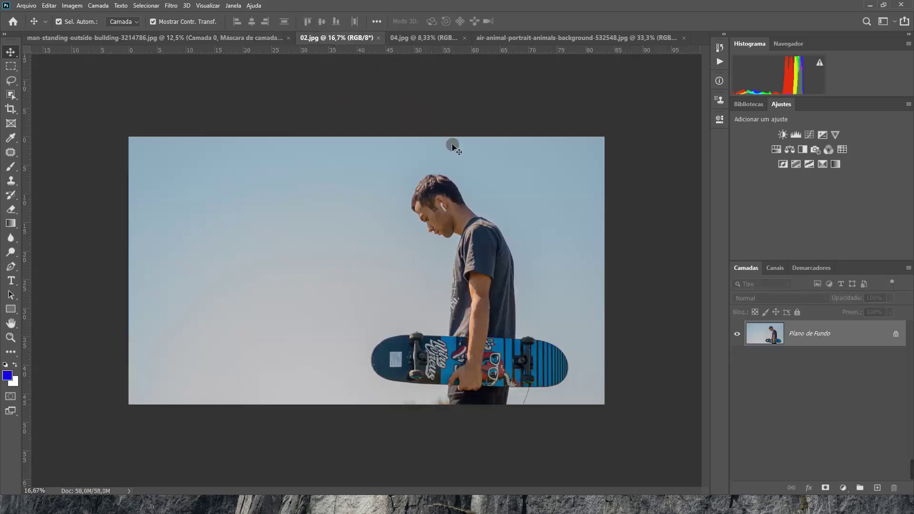
Try Select Subject with the Quick Selection tool on the skateboarder, then deselect
click(13, 98)
click(40, 102)
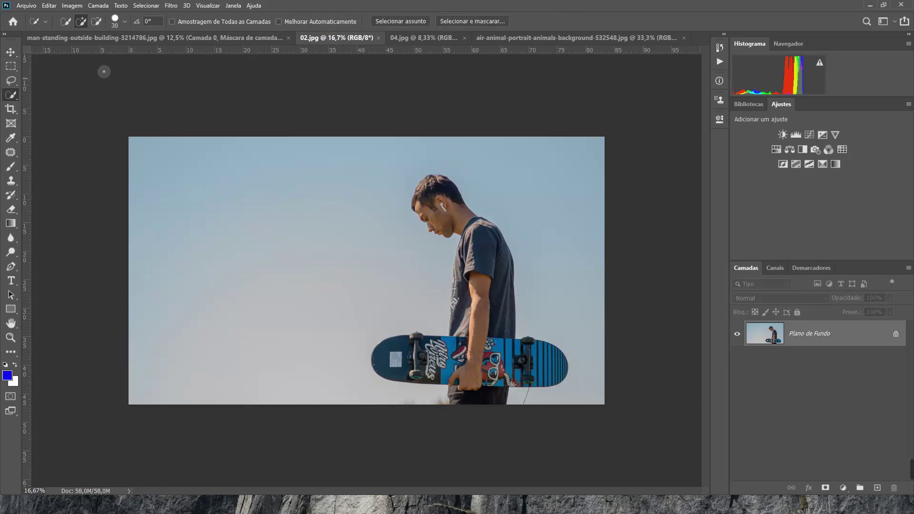
click(402, 20)
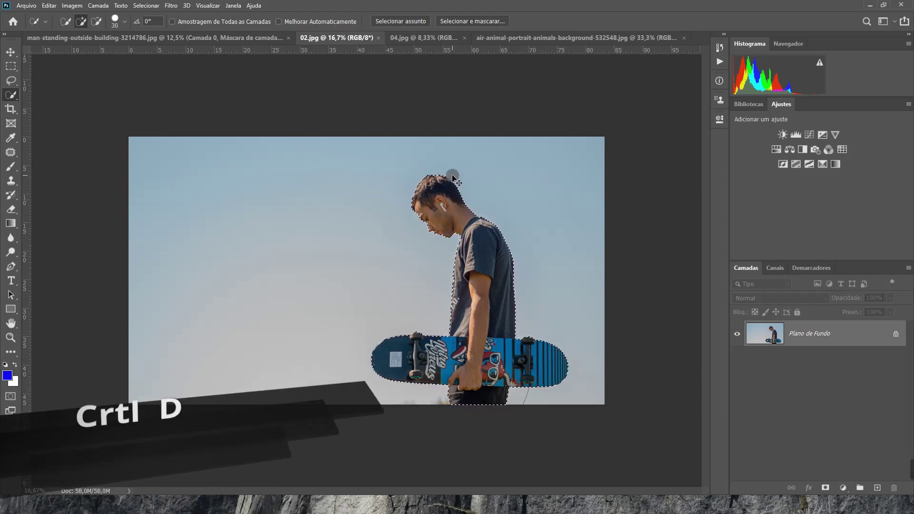
key(ctrl+d)
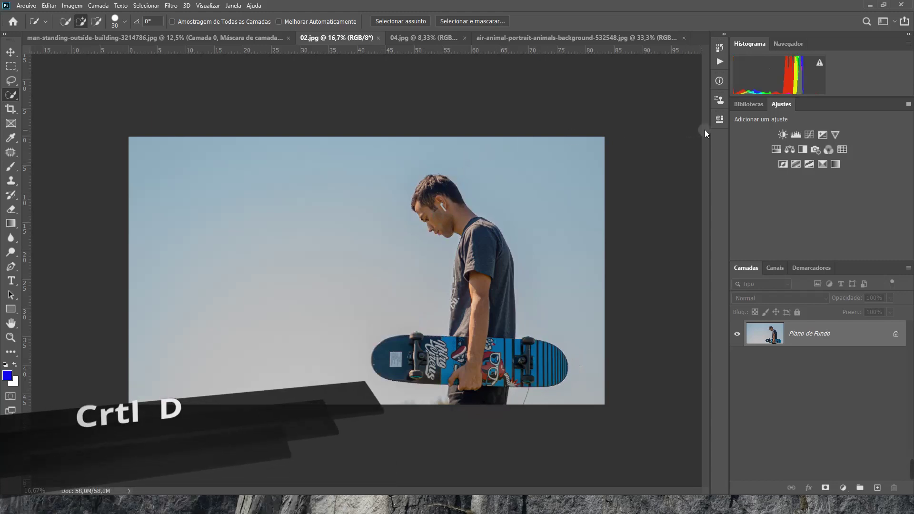
Unlock the skateboarder's background layer and select the subject through the Properties Quick Actions
click(719, 120)
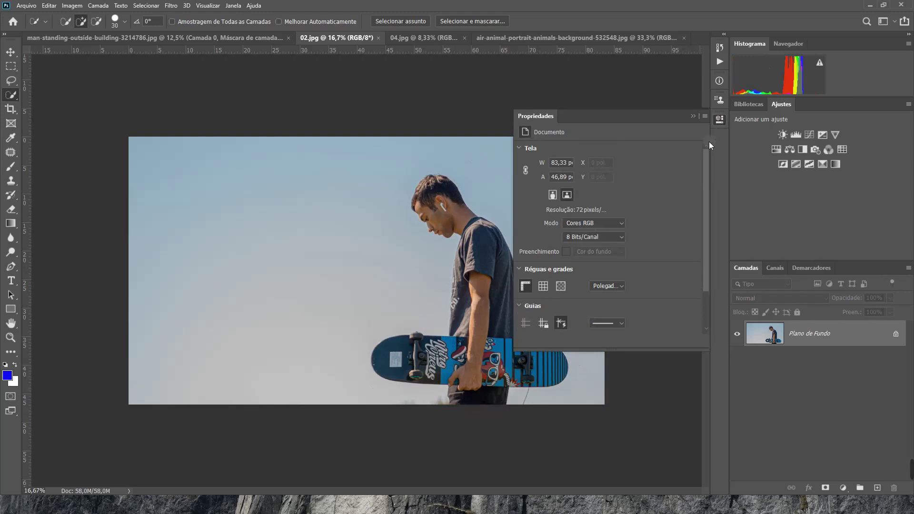
drag(709, 141, 710, 190)
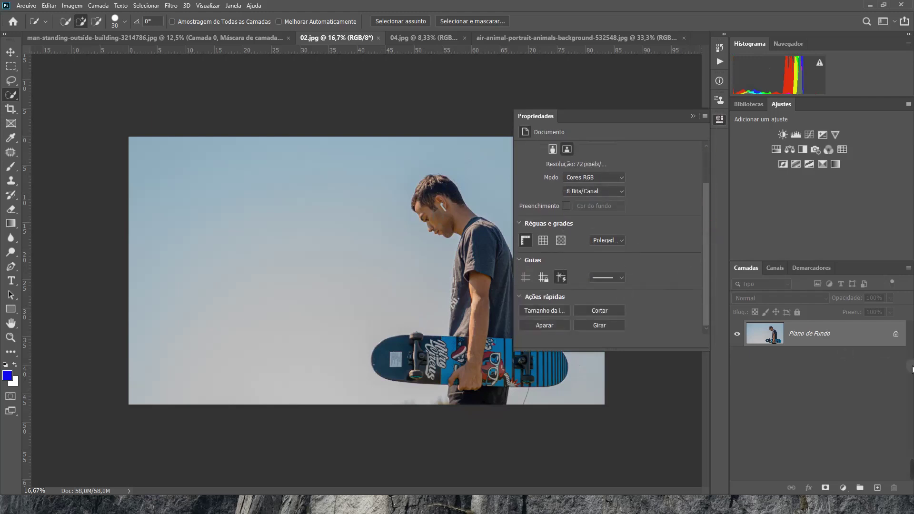
click(897, 336)
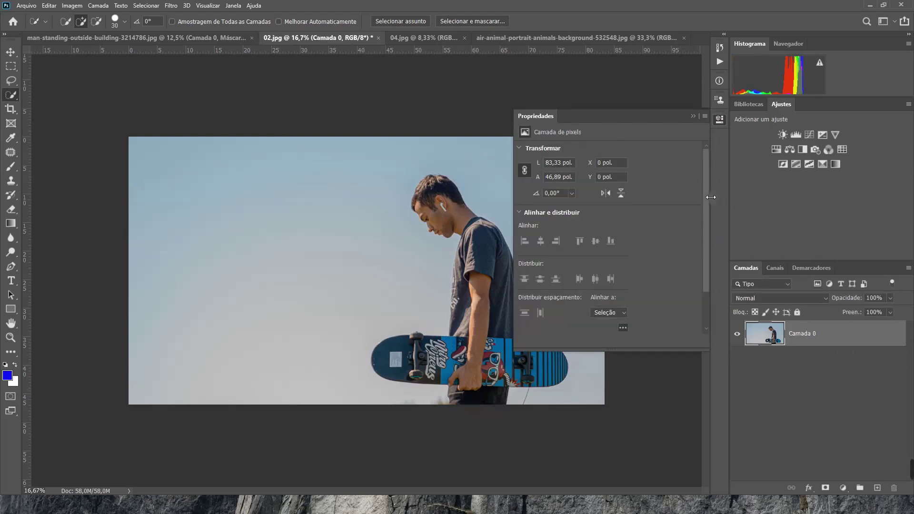
drag(705, 201, 708, 277)
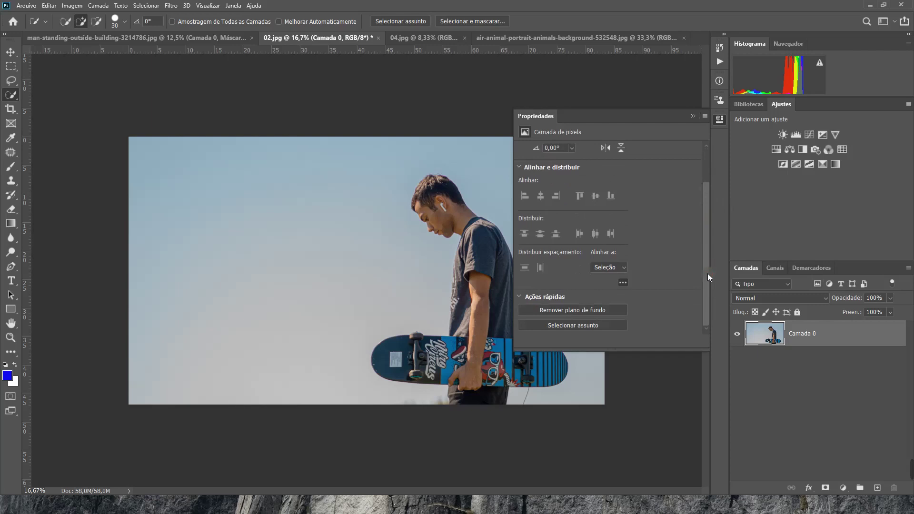
click(581, 325)
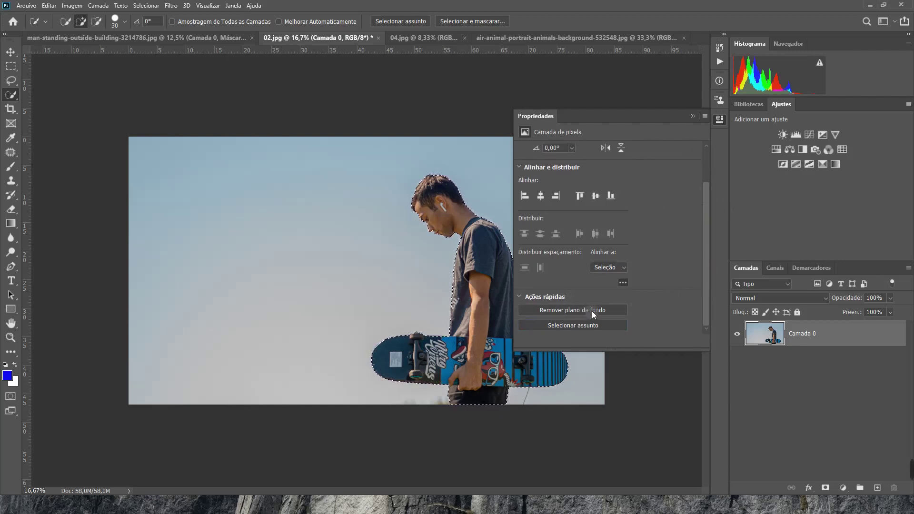
click(693, 116)
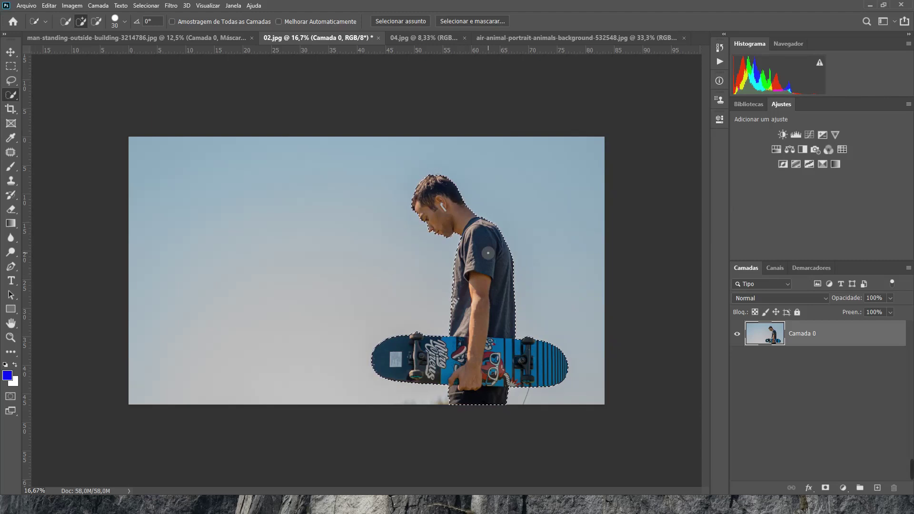
Output the selection from Select and Mask as a layer mask, then switch to 04.jpg
click(476, 22)
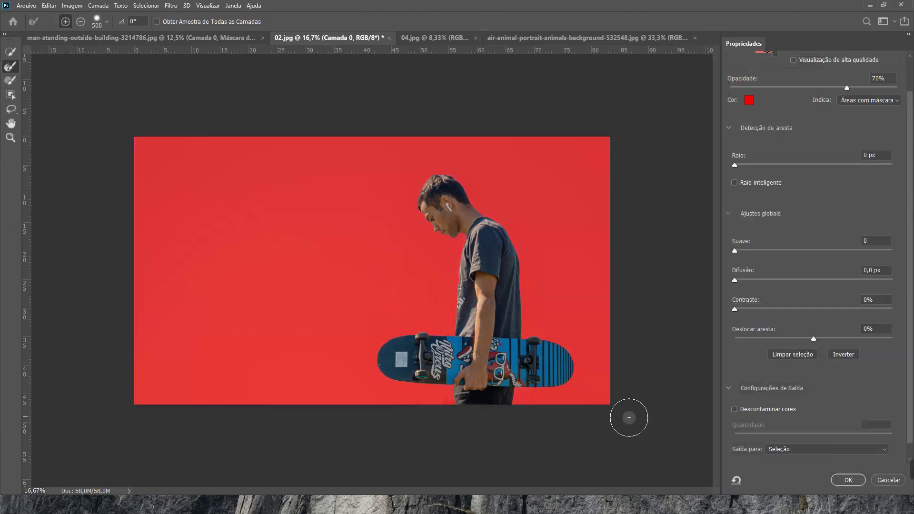
click(799, 450)
click(821, 455)
click(844, 478)
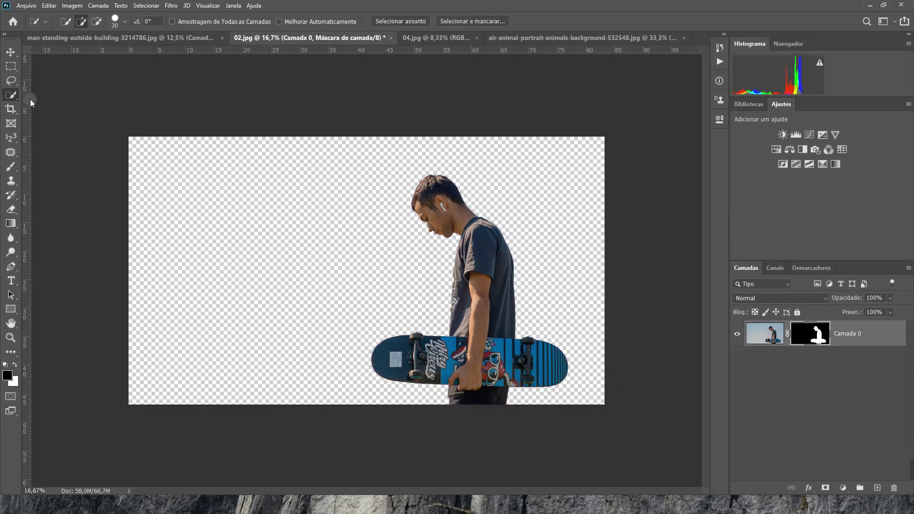
click(431, 37)
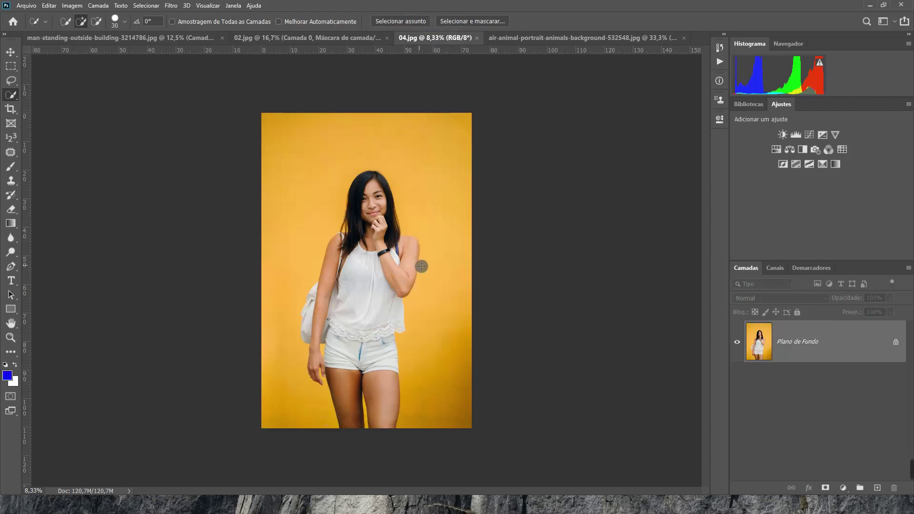
Select the woman by boxing her with the Object Selection tool in Rectangle mode
right_click(16, 97)
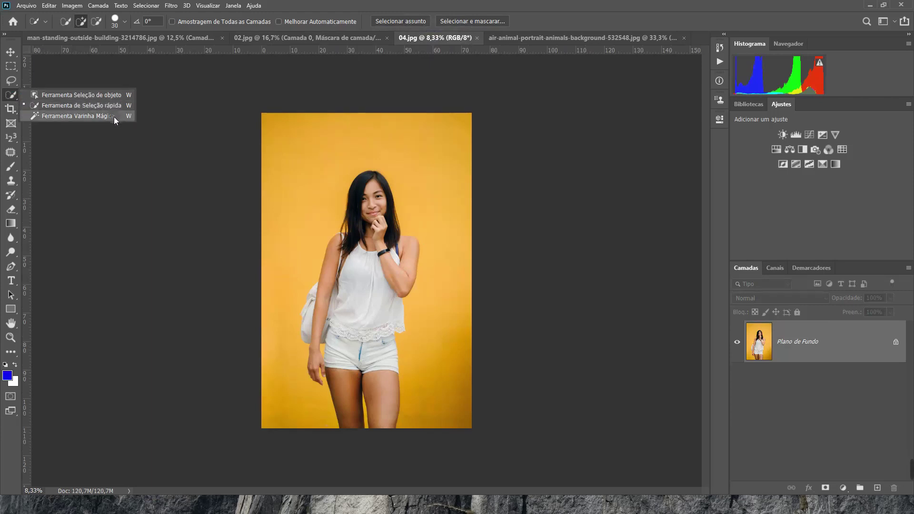
click(115, 96)
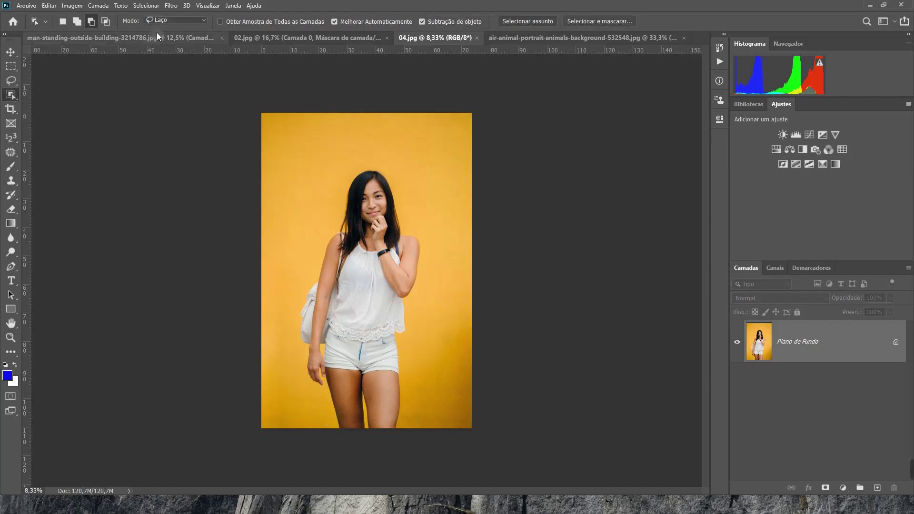
click(175, 20)
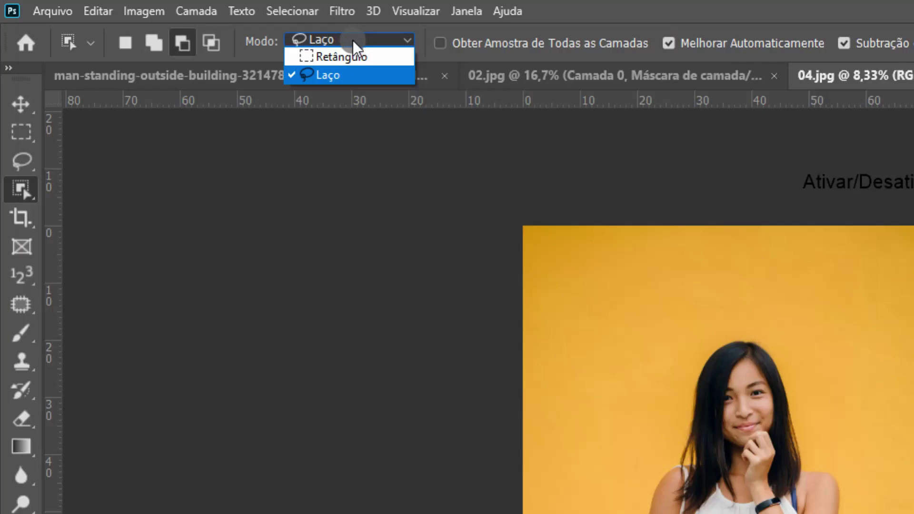
click(352, 57)
click(351, 39)
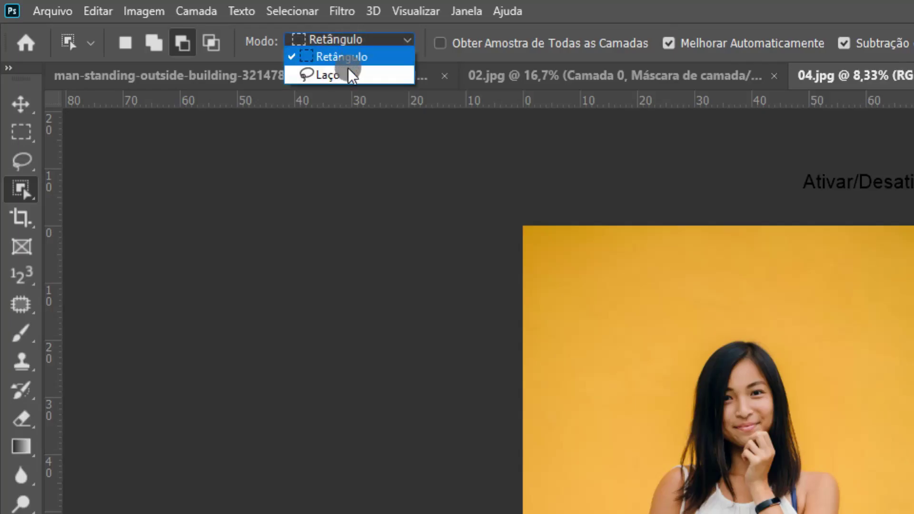
click(347, 70)
click(347, 40)
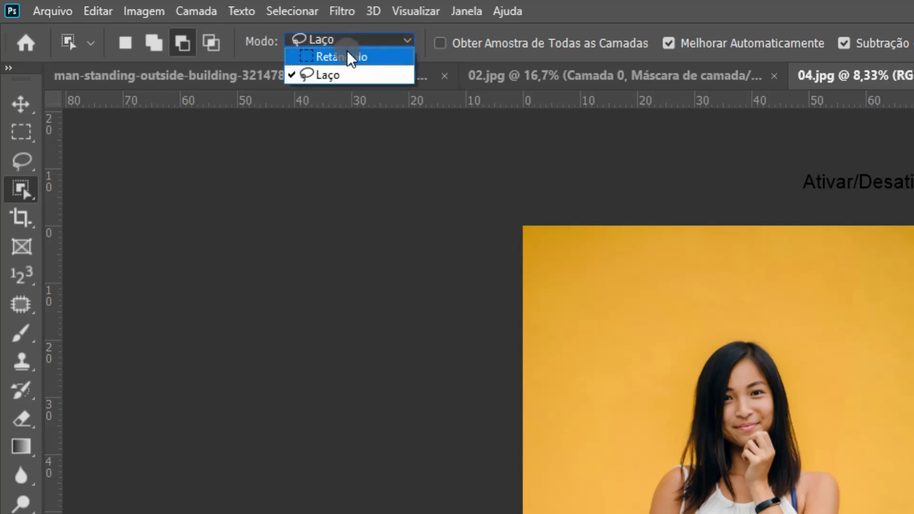
click(348, 54)
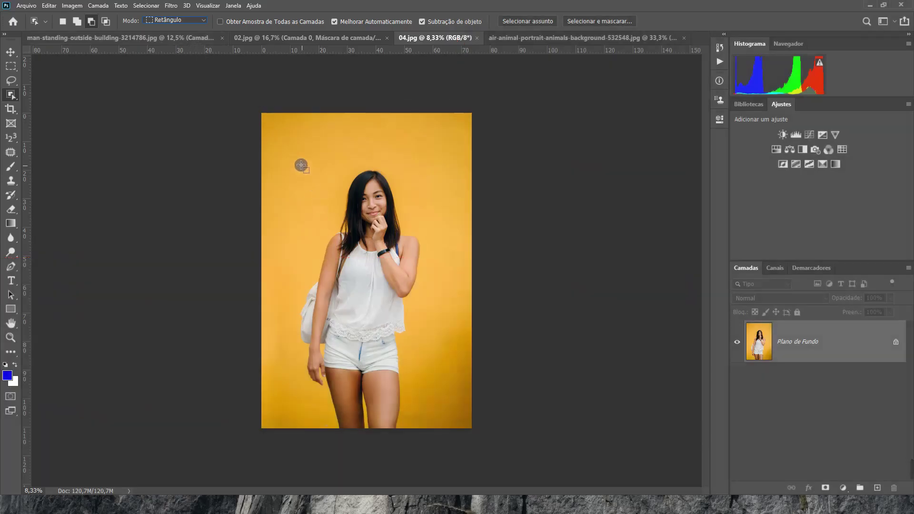
drag(298, 166, 424, 434)
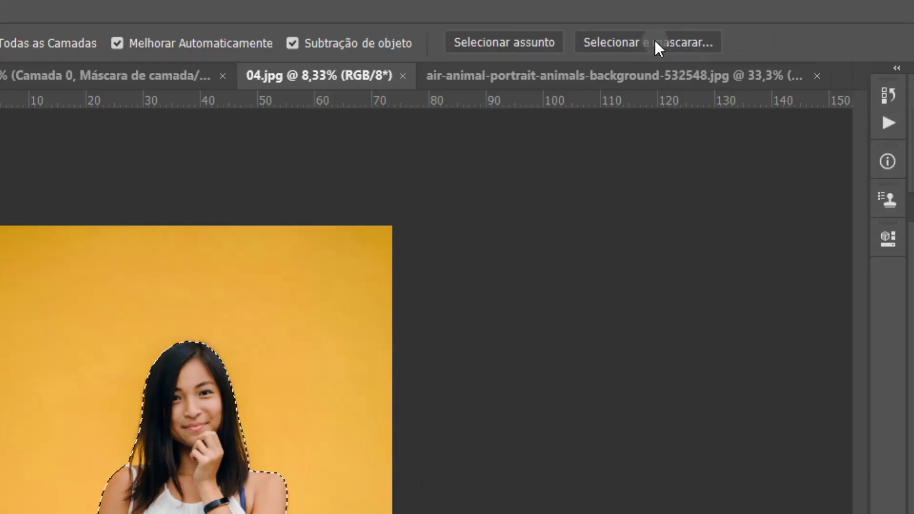
In Select and Mask, refine the woman's hair with the Refine Edge Brush and output a layer mask
click(650, 42)
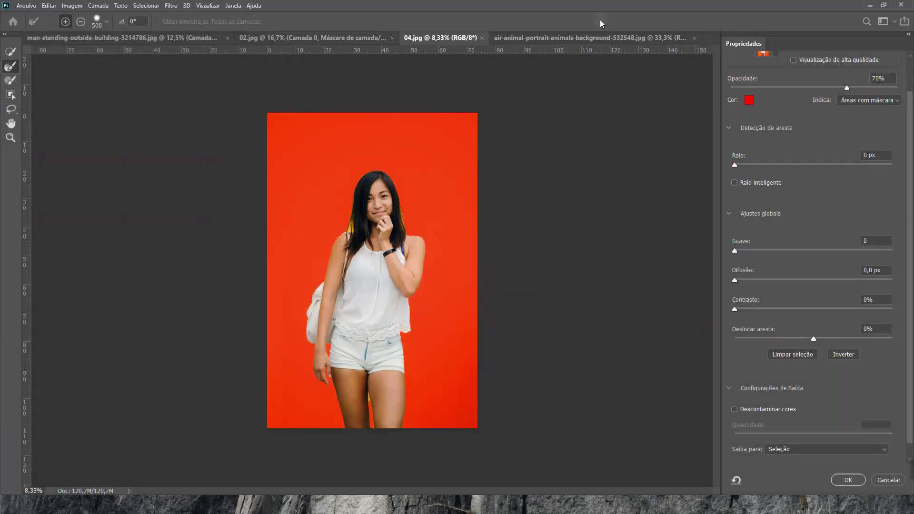
click(9, 70)
drag(348, 232, 414, 203)
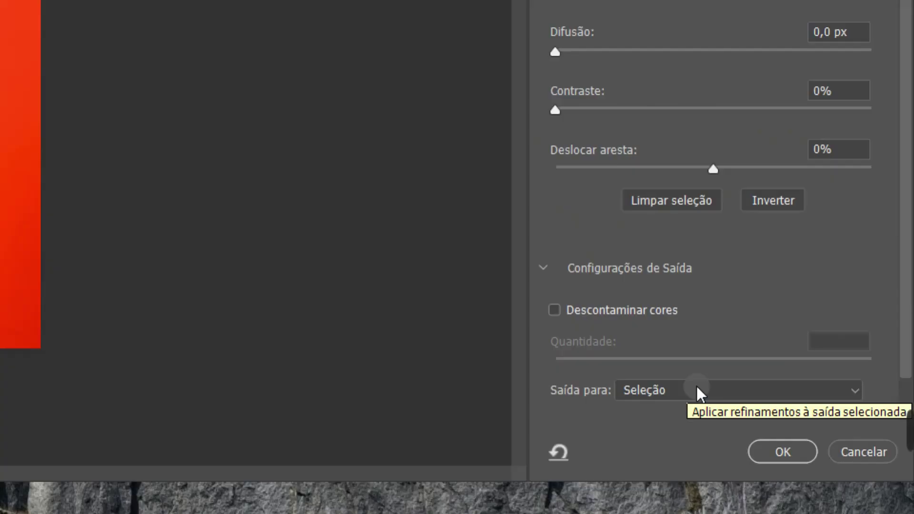
click(804, 449)
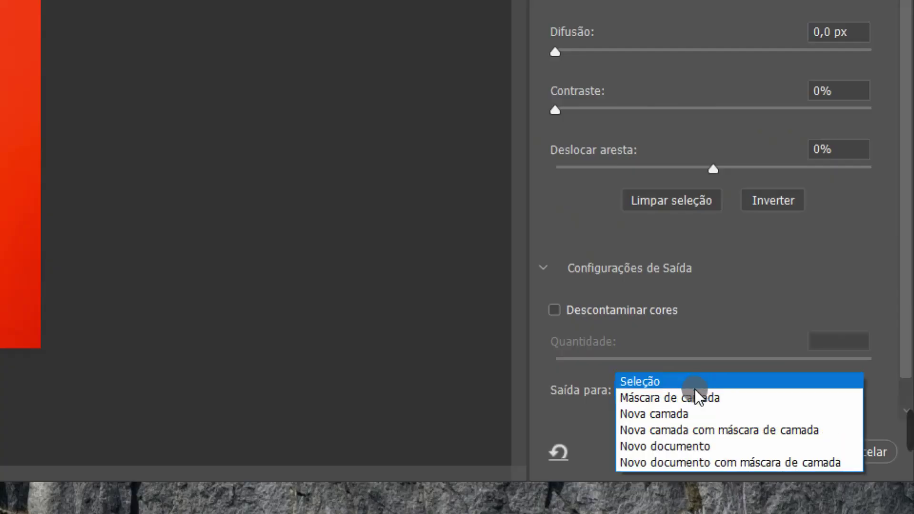
click(693, 397)
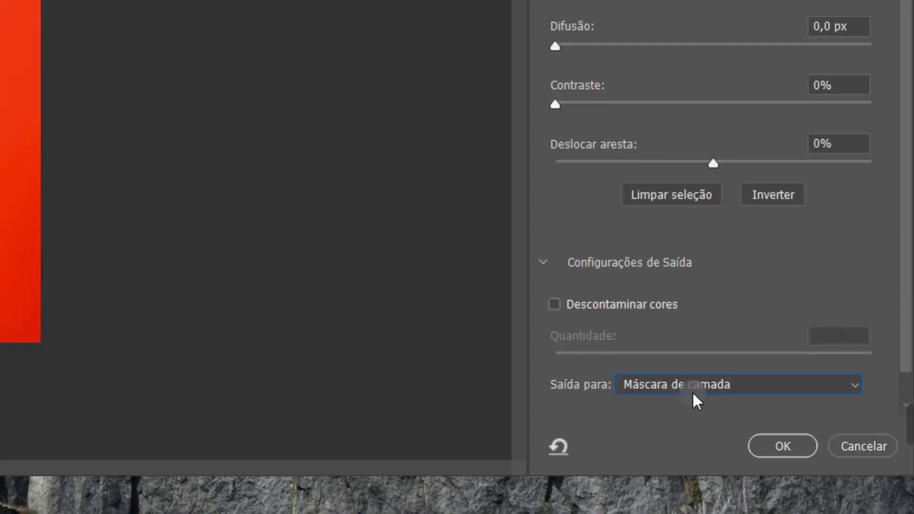
click(766, 442)
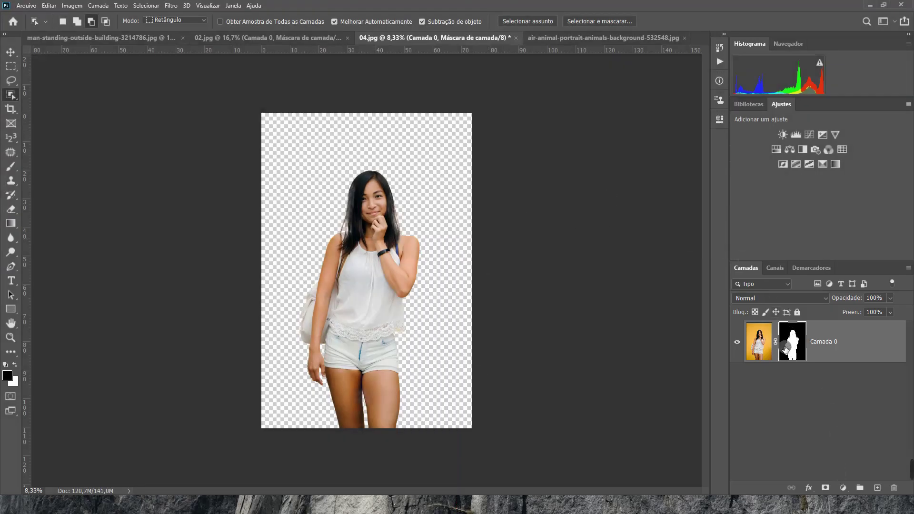
In the seagull photo, circle the lower gull using Object Selection in Lasso mode
click(585, 38)
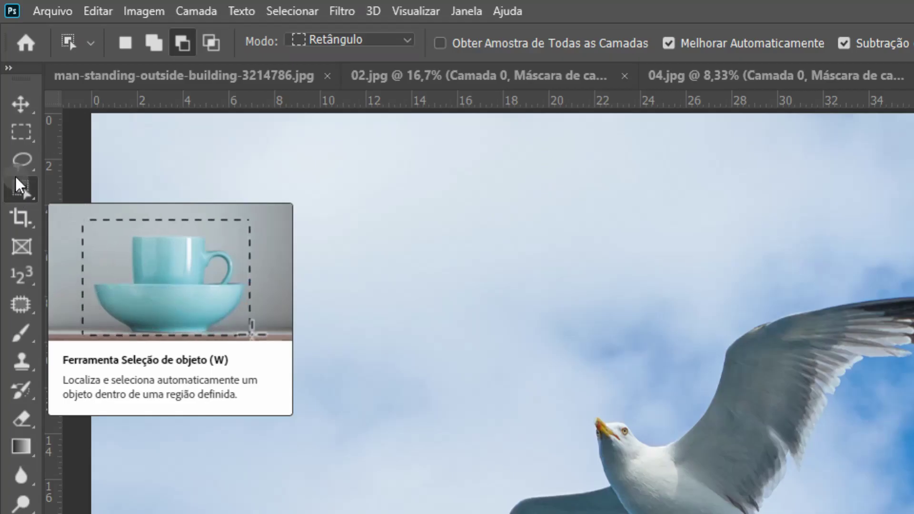
click(351, 40)
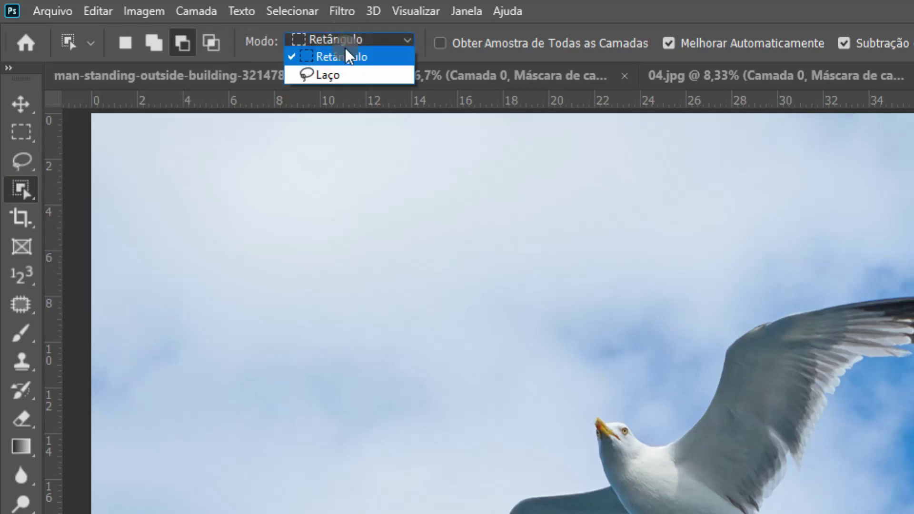
click(332, 77)
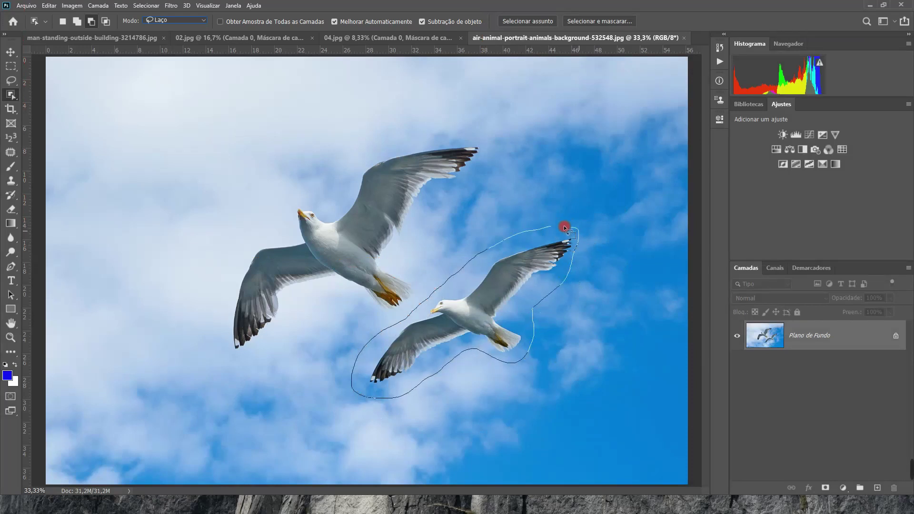
drag(485, 247, 480, 270)
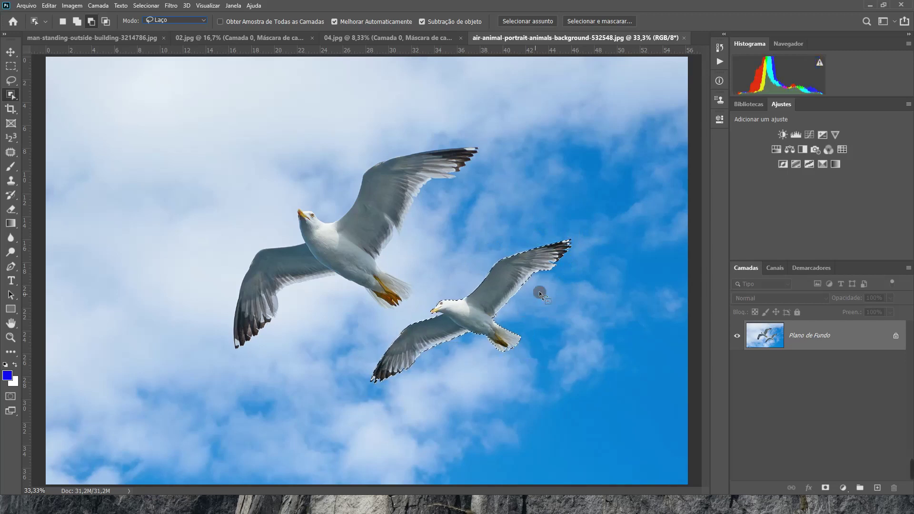
key(ctrl+plus)
key(ctrl+plus)
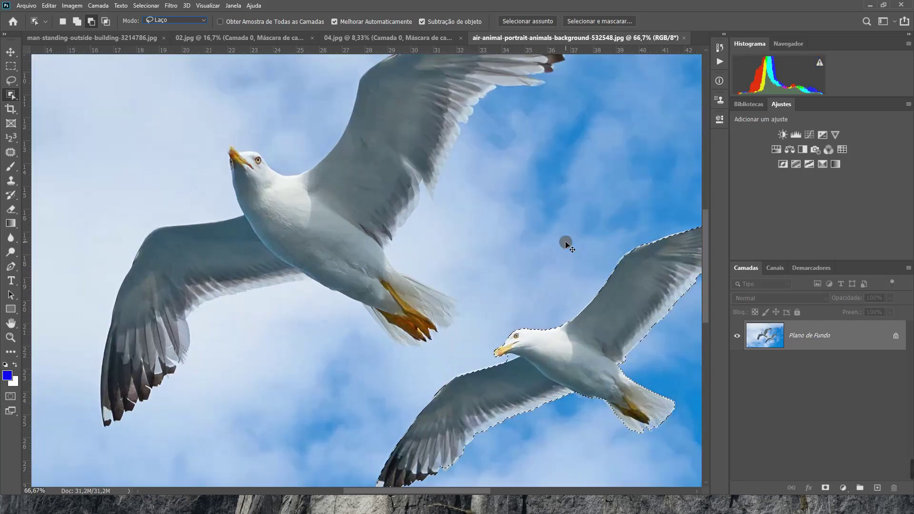
key(ctrl+plus)
drag(558, 357, 345, 143)
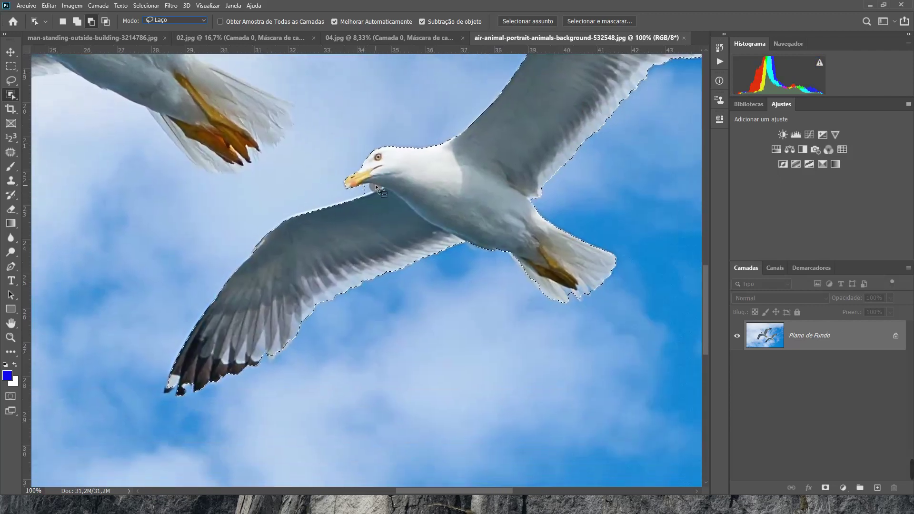
Subtract the stray sky near the beak and copy the gull to a new layer, Camada 1
click(93, 21)
mouse_move(346, 186)
mouse_down()
mouse_move(387, 185)
mouse_move(349, 191)
mouse_up()
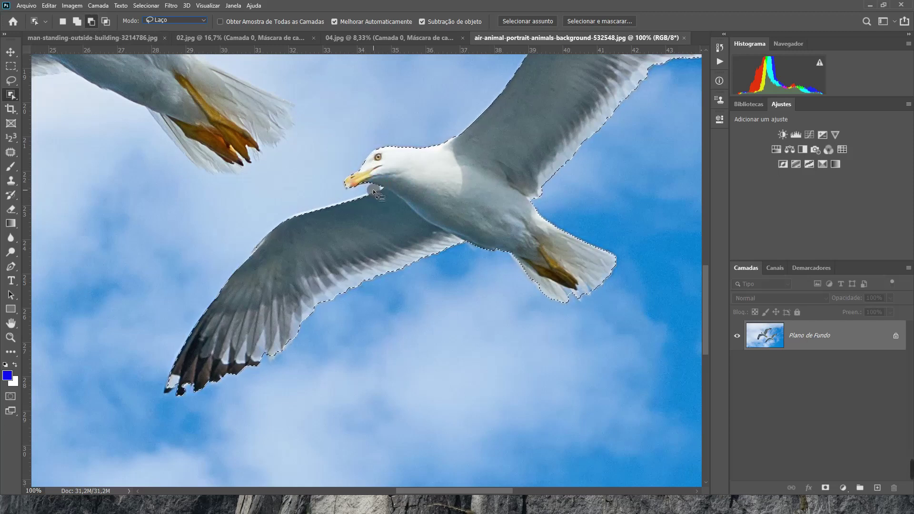
key(ctrl+minus)
key(ctrl+minus)
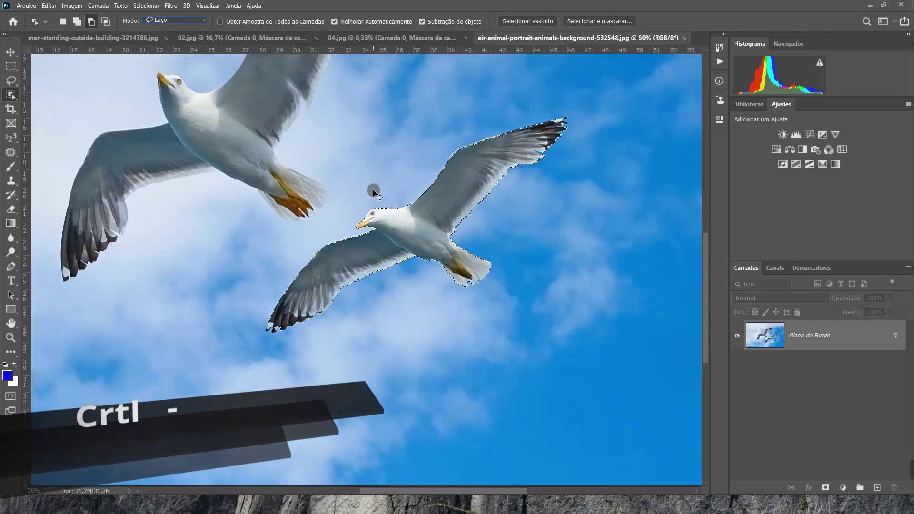
key(ctrl+minus)
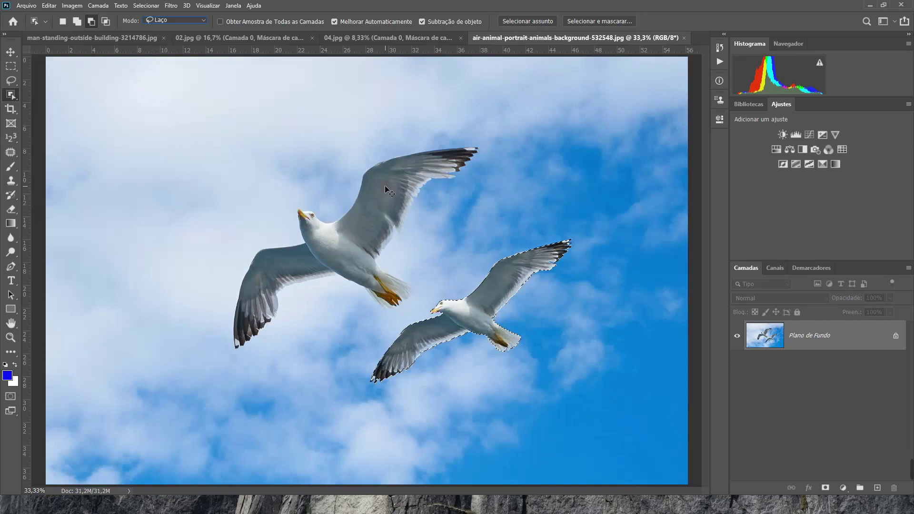
key(ctrl+plus)
key(ctrl+minus)
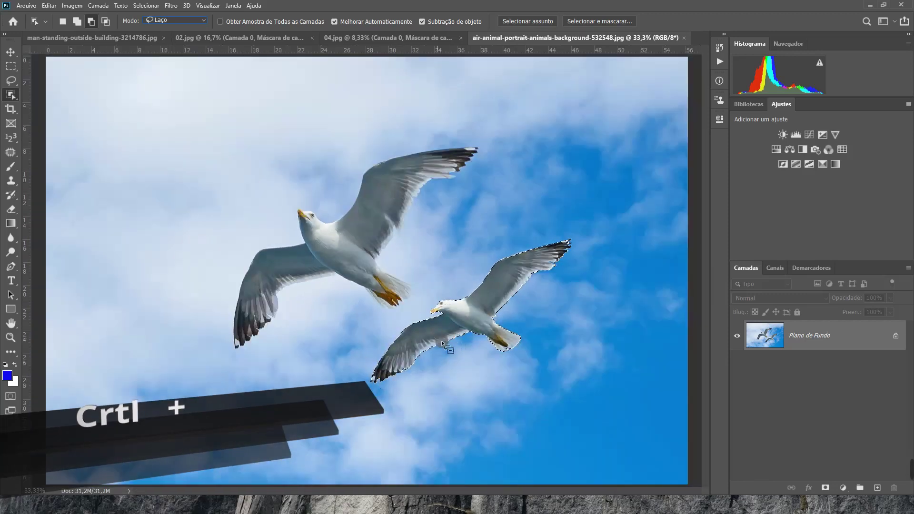
key(ctrl+j)
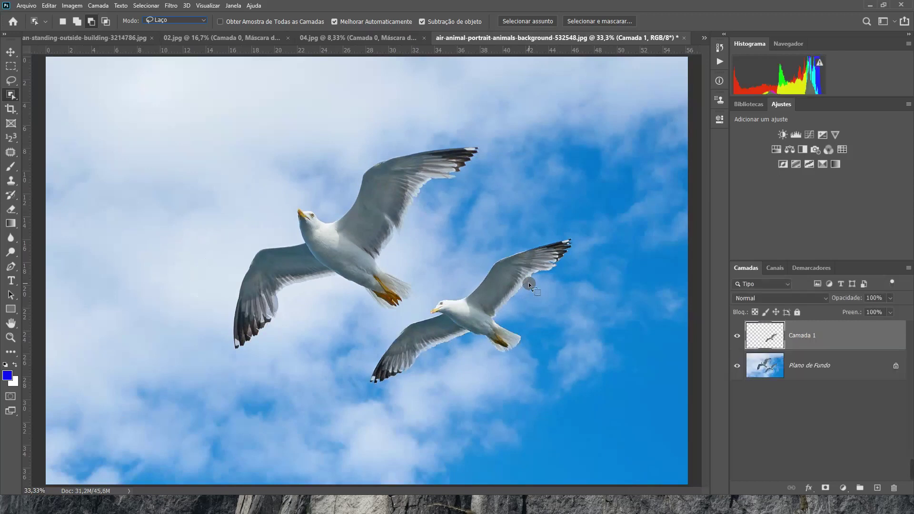
Move the copied gull to the upper-left sky and rotate it about 10° clockwise
click(11, 52)
drag(457, 310, 191, 181)
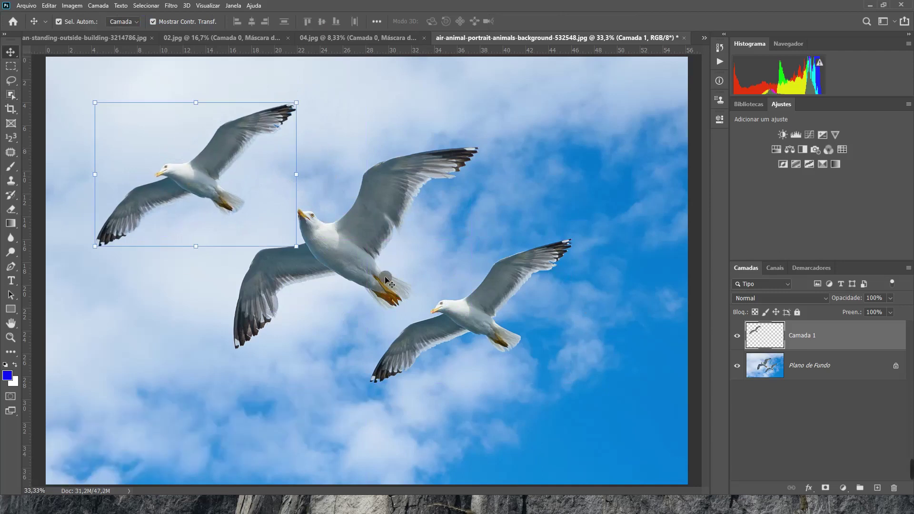
drag(191, 183, 187, 173)
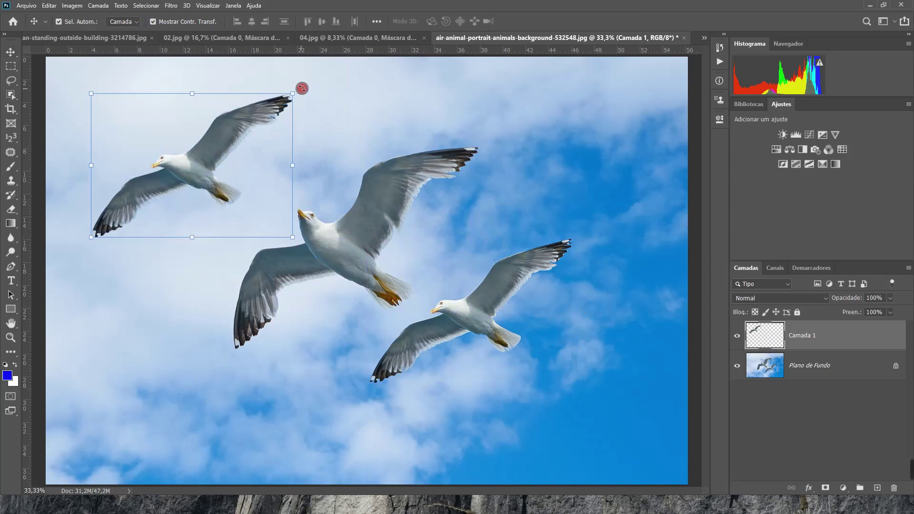
drag(301, 88, 313, 107)
drag(198, 172, 196, 163)
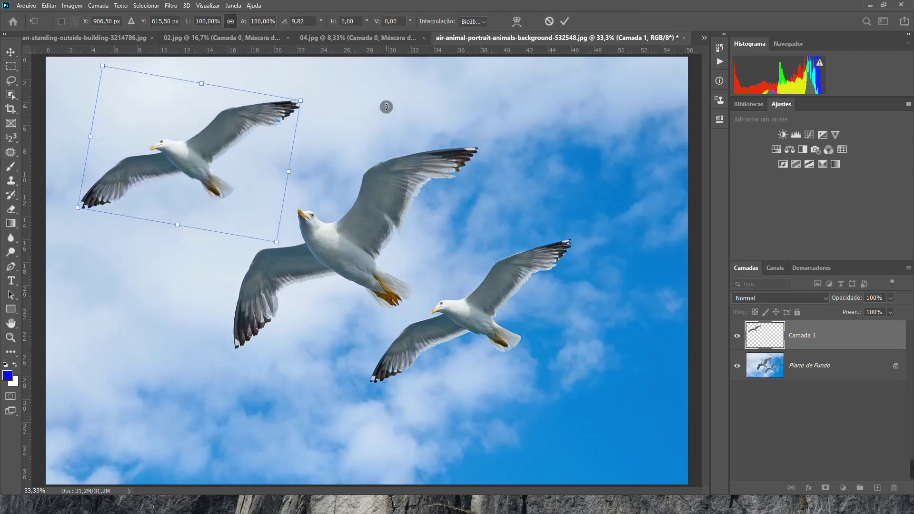
click(564, 23)
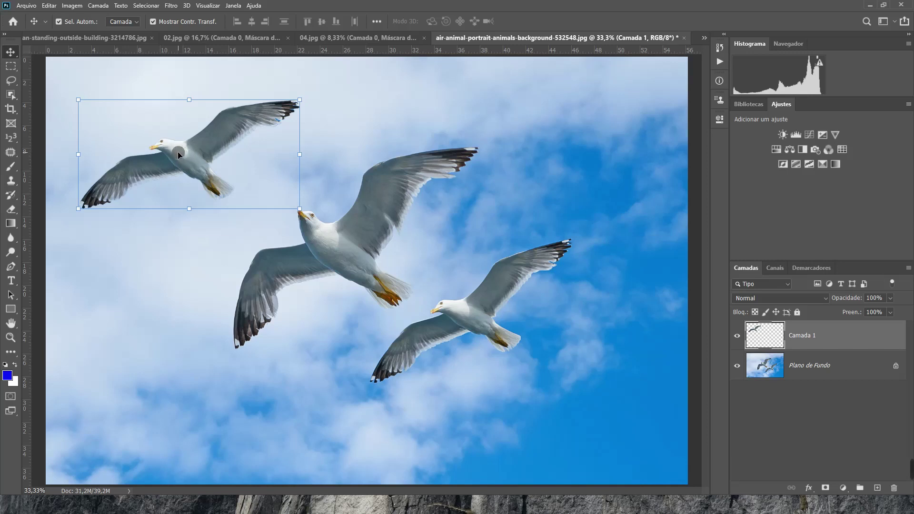
Duplicate the gull, scale the copy to 67.7%, tilt it about 20° and place it lower right
mouse_move(174, 149)
mouse_down()
mouse_move(461, 310)
mouse_move(637, 428)
mouse_up()
drag(463, 332, 533, 367)
drag(612, 410, 601, 386)
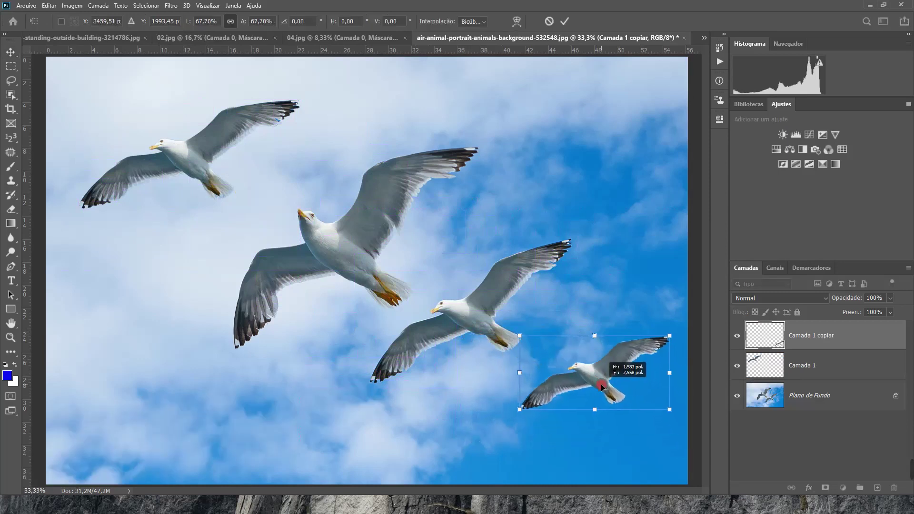
drag(677, 327, 657, 302)
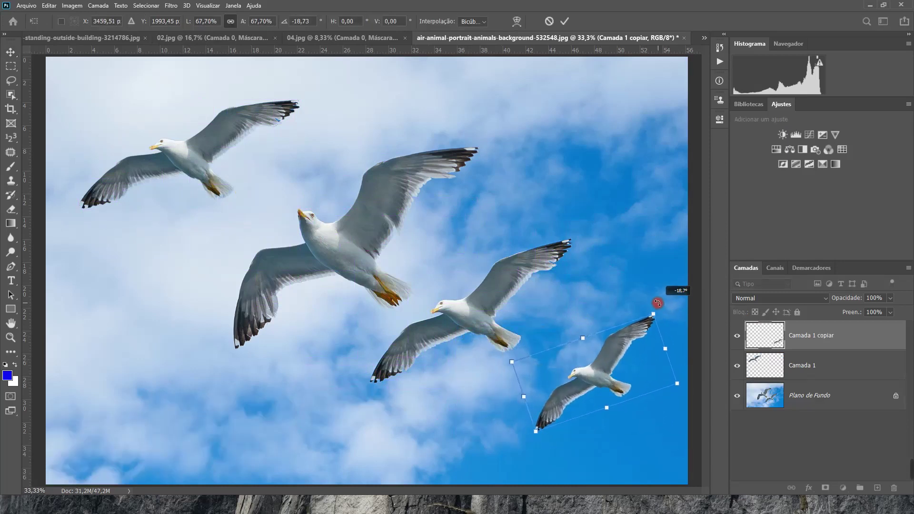
drag(599, 375, 601, 365)
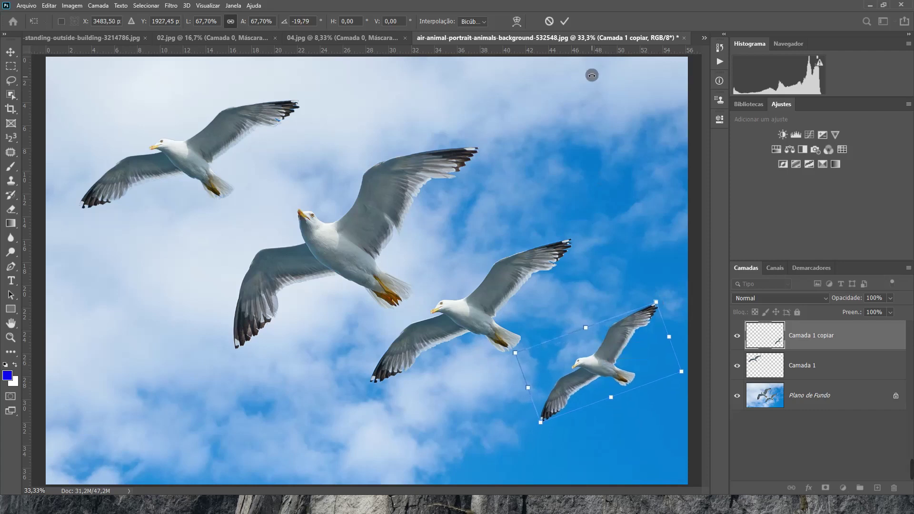
click(564, 22)
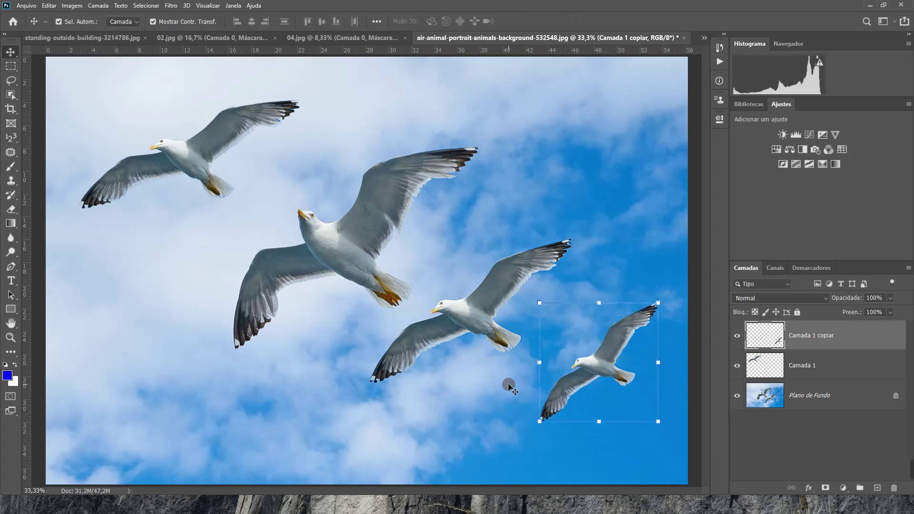
click(587, 232)
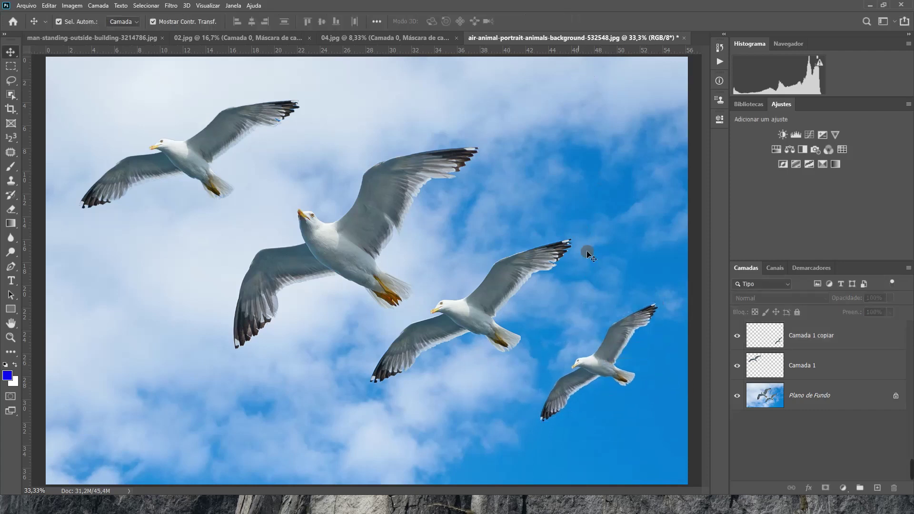
Put the top-left gull layer Camada 1 into Free Transform Warp (Deformar) mode
click(196, 154)
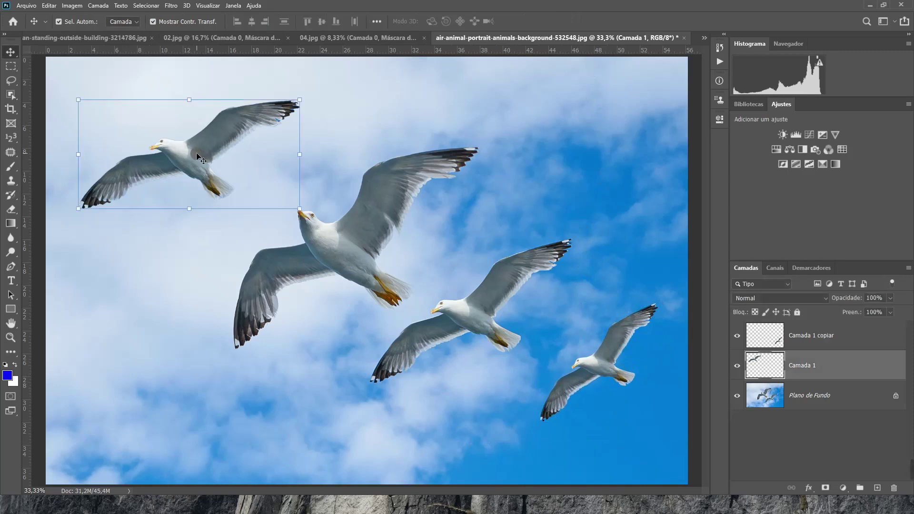
key(ctrl+t)
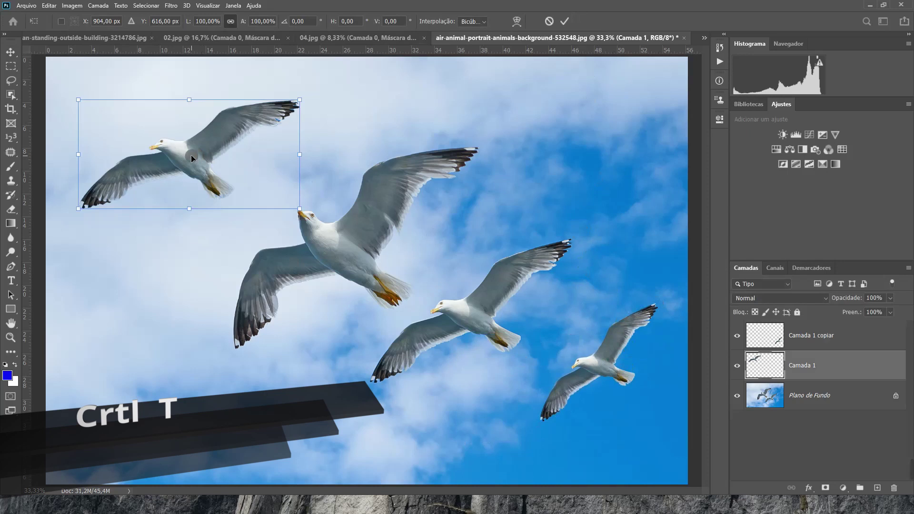
right_click(191, 156)
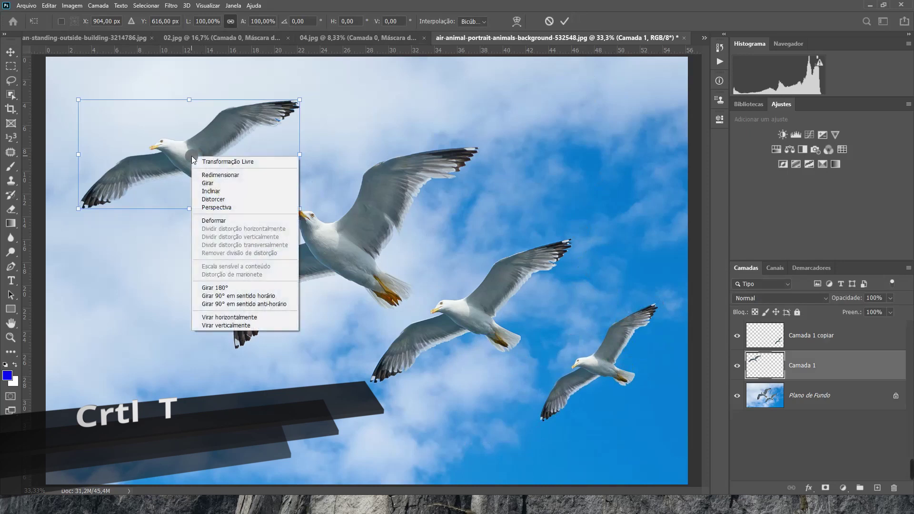
click(221, 222)
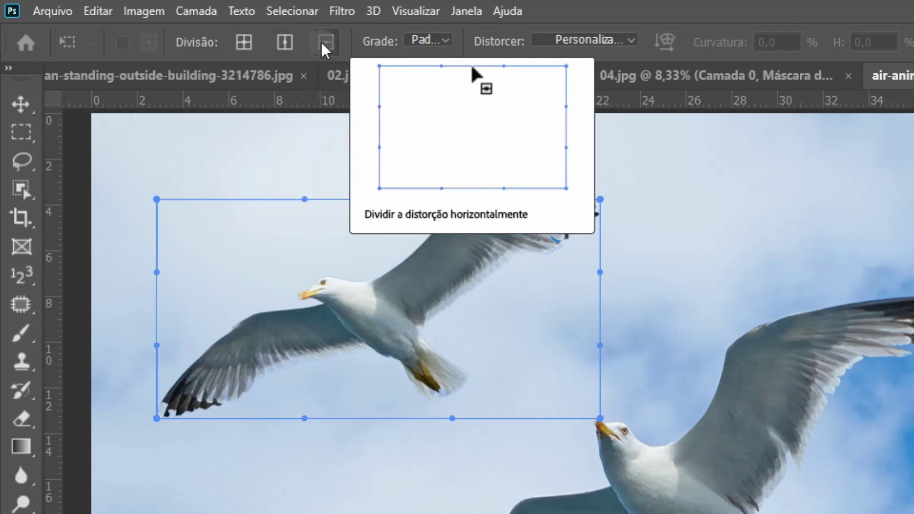
Add cross, horizontal and vertical Divisão splits to the seagull's warp grid
click(244, 43)
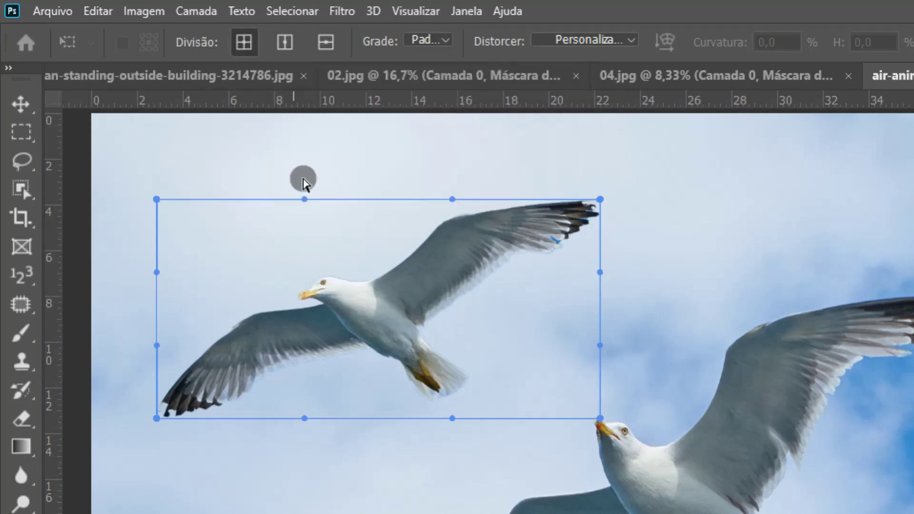
click(362, 298)
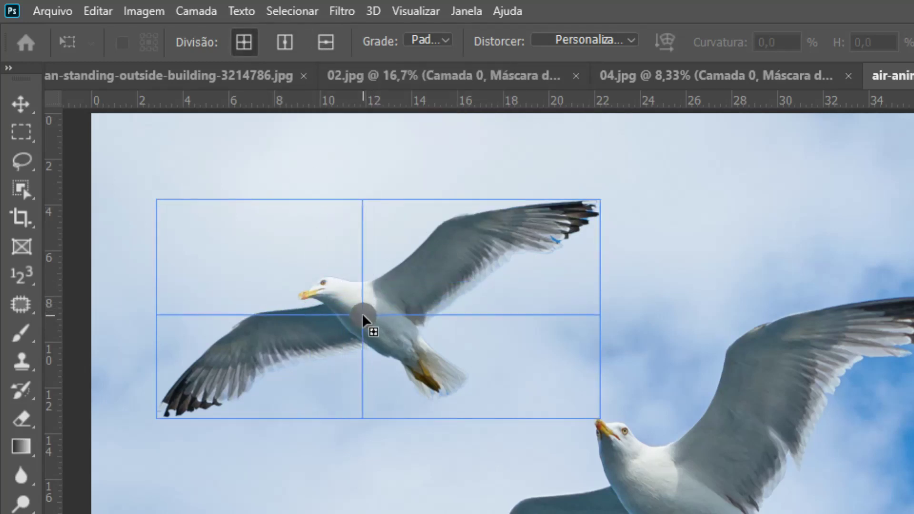
click(369, 320)
click(326, 43)
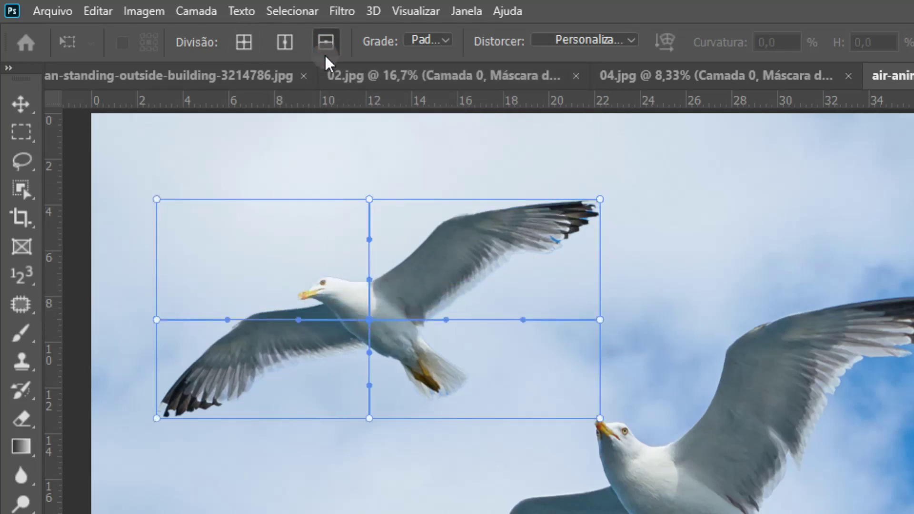
click(374, 262)
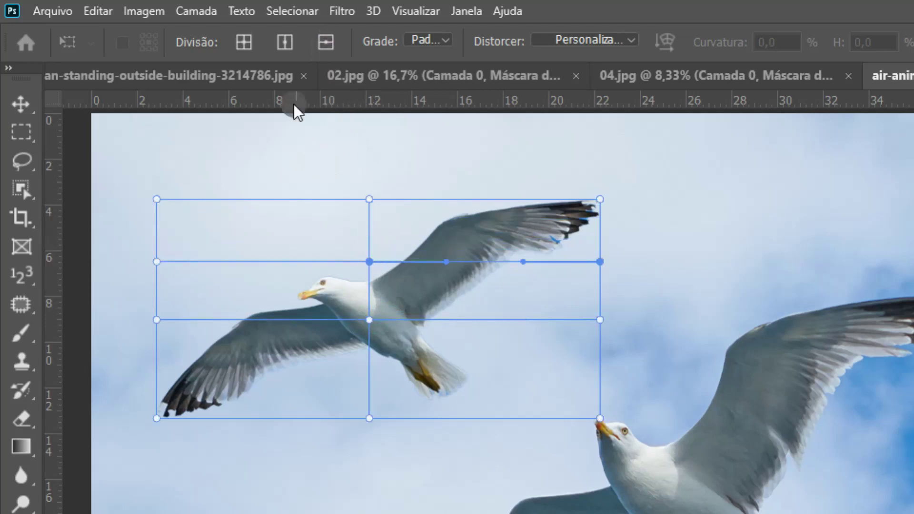
click(282, 47)
click(292, 261)
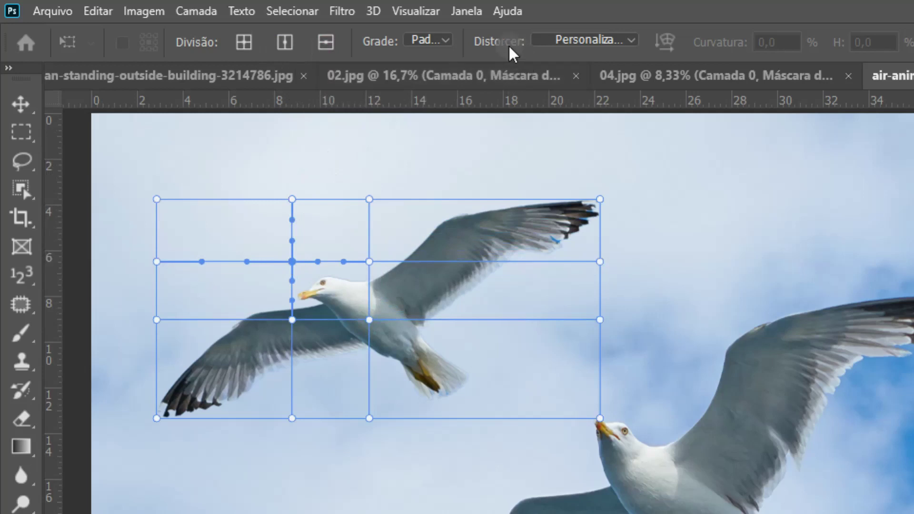
Switch the warp grid to 5x5, then back to 3x3, and add a vertical split through the neck
click(448, 41)
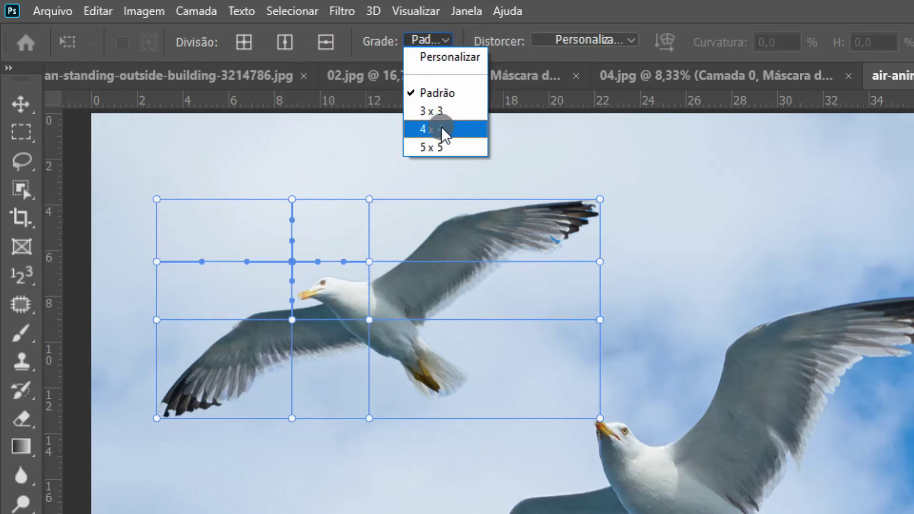
click(457, 151)
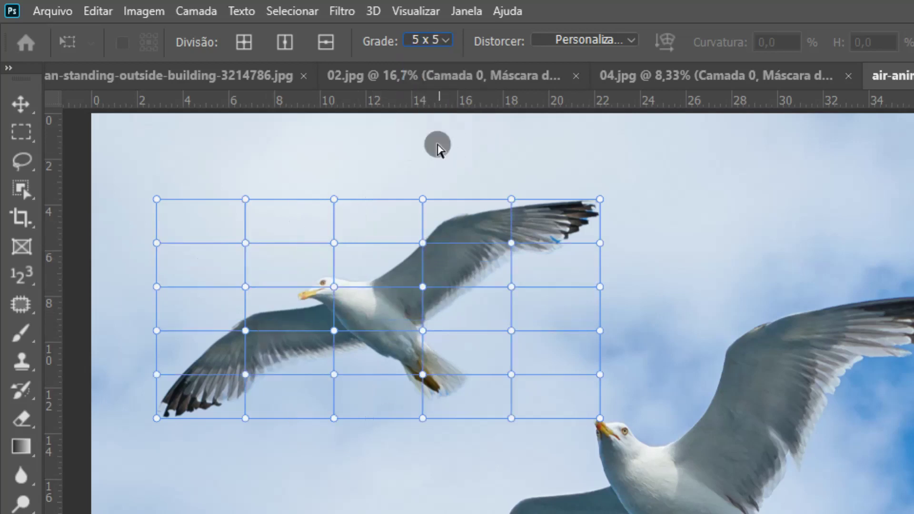
click(433, 41)
click(446, 113)
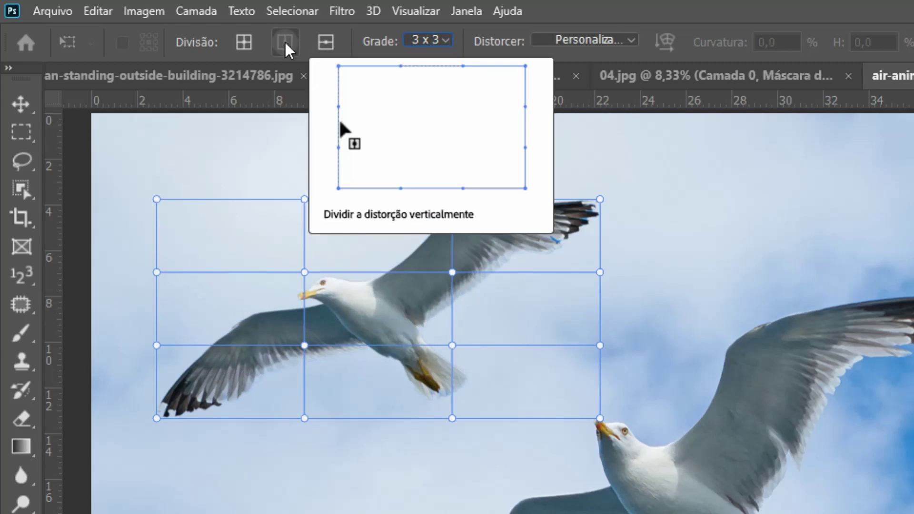
click(285, 42)
click(379, 265)
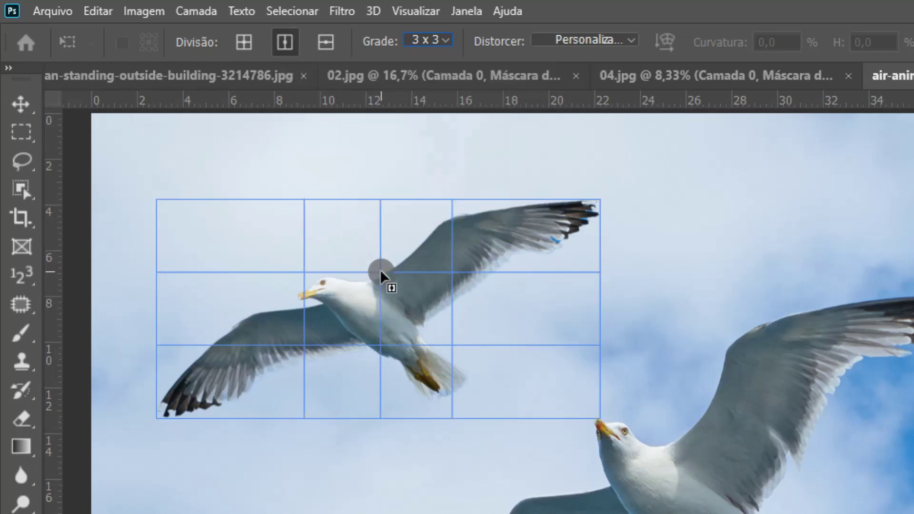
click(374, 272)
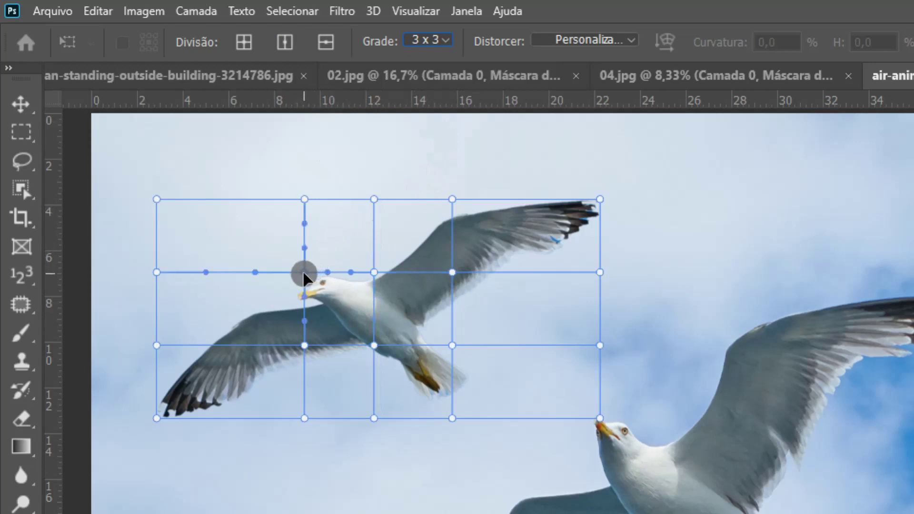
Bend the grid line beside the head and shift the left wing's points slightly right and down
mouse_move(327, 272)
mouse_down()
mouse_move(327, 258)
mouse_move(350, 276)
mouse_up()
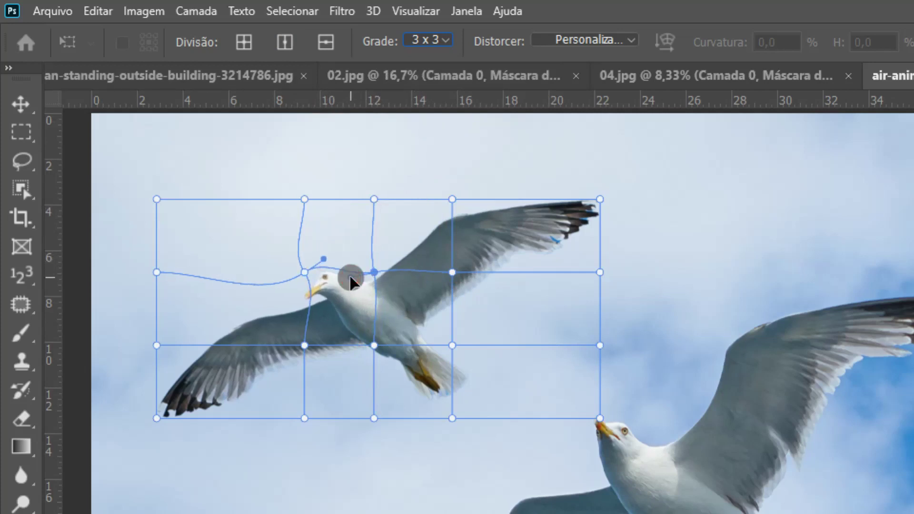
click(305, 345)
click(305, 374)
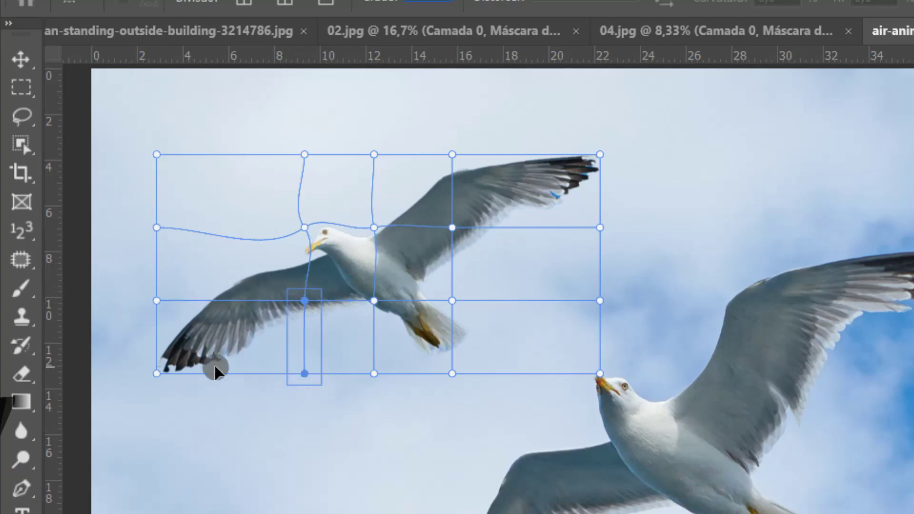
shift+click(157, 374)
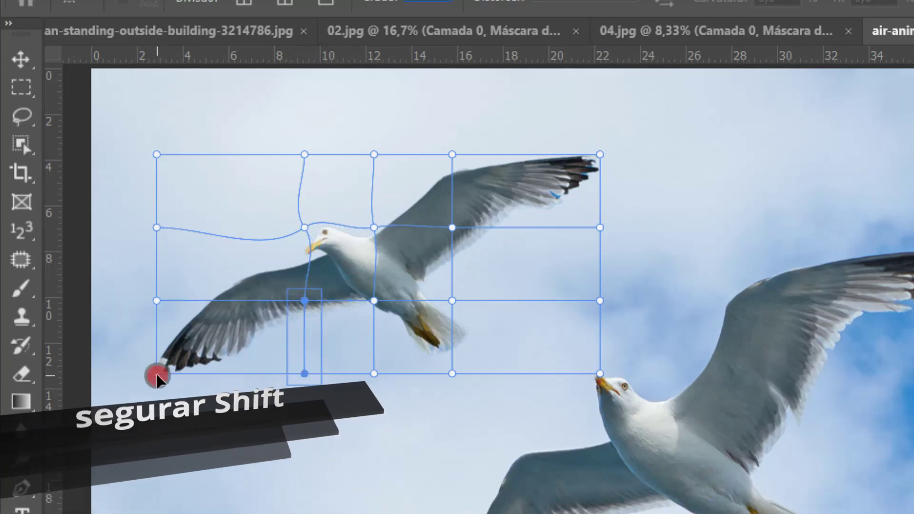
shift+click(156, 301)
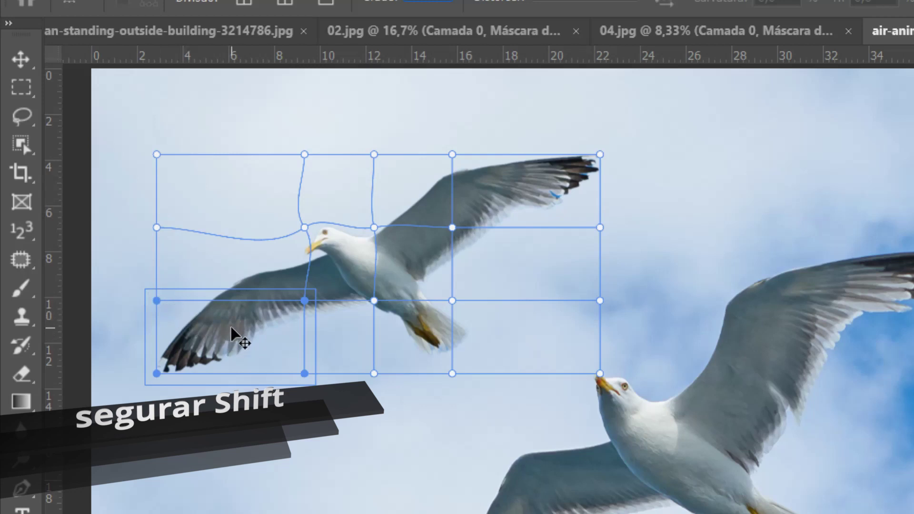
drag(231, 329, 248, 342)
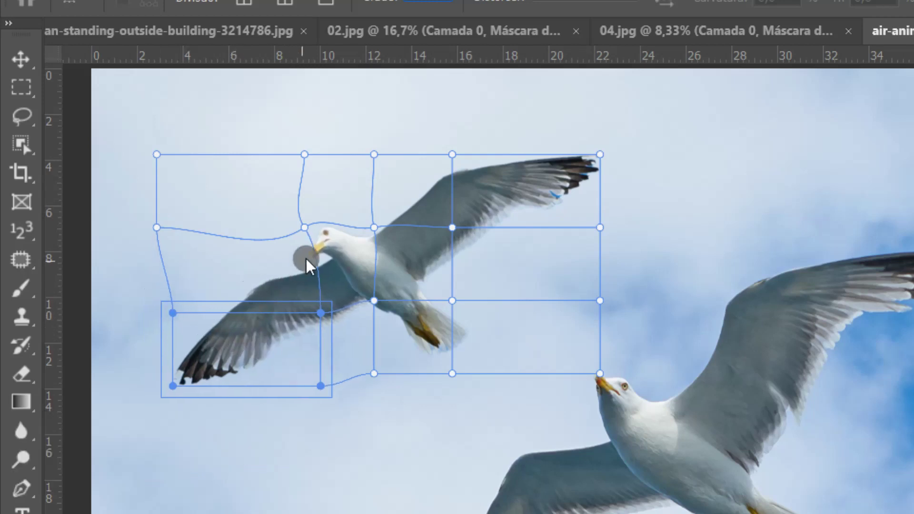
Shift the head left and stretch the right wingtip outward and down
click(304, 227)
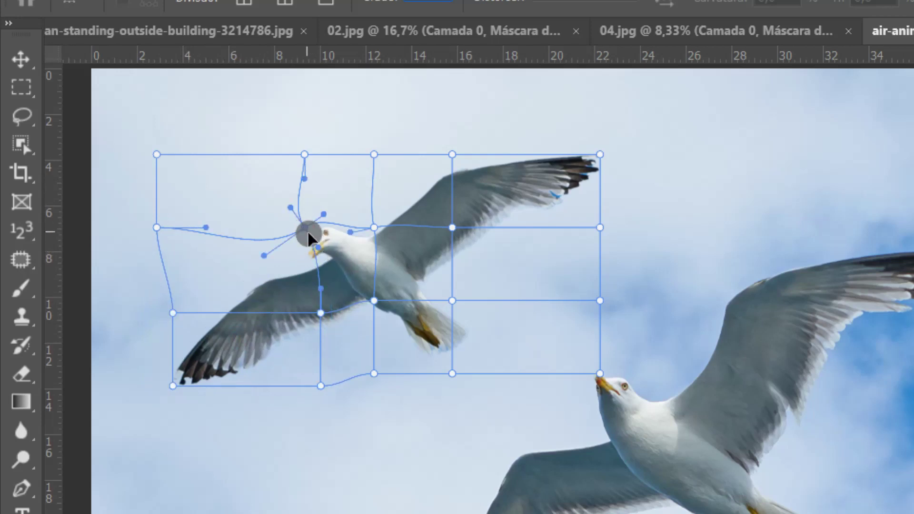
drag(318, 254, 296, 261)
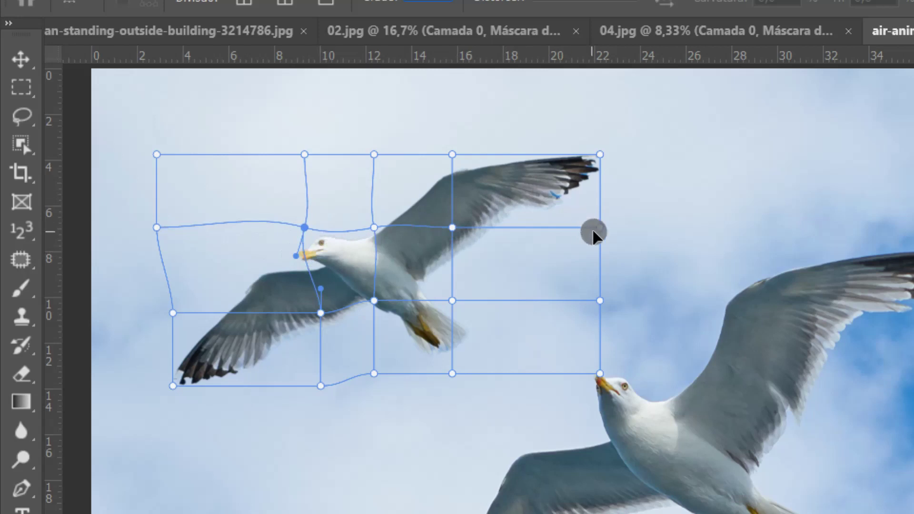
drag(601, 228, 591, 256)
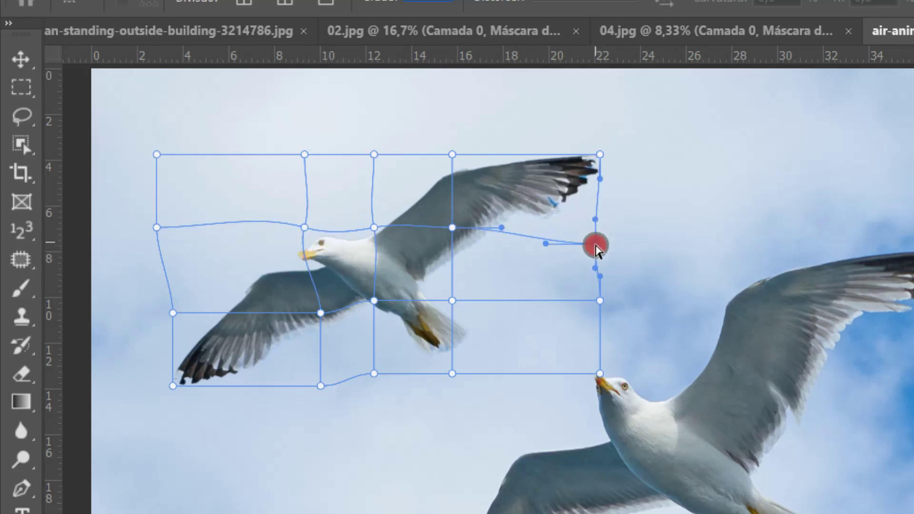
mouse_move(600, 155)
mouse_down()
mouse_move(621, 169)
mouse_move(634, 206)
mouse_up()
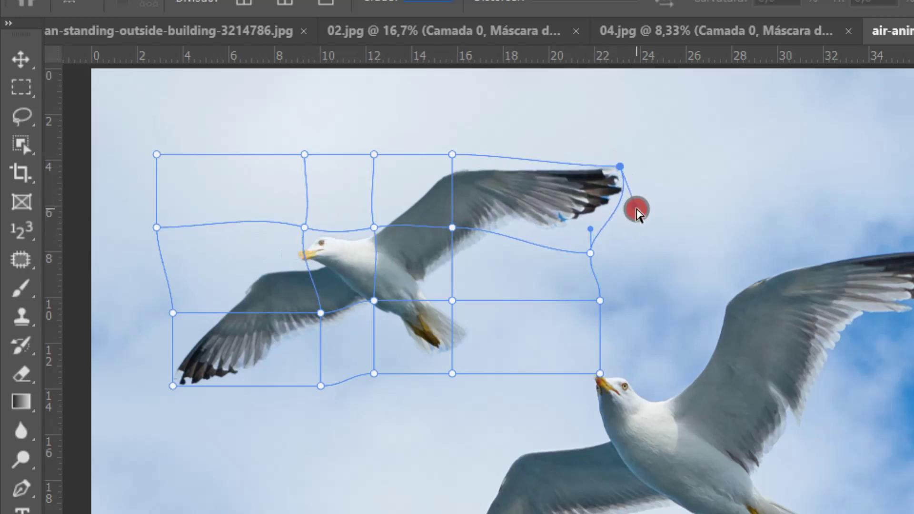
drag(589, 229, 569, 236)
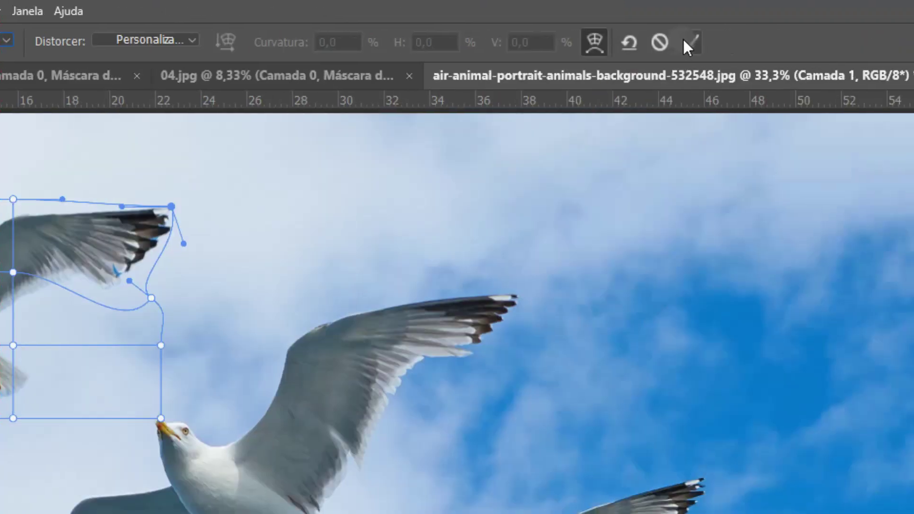
click(685, 42)
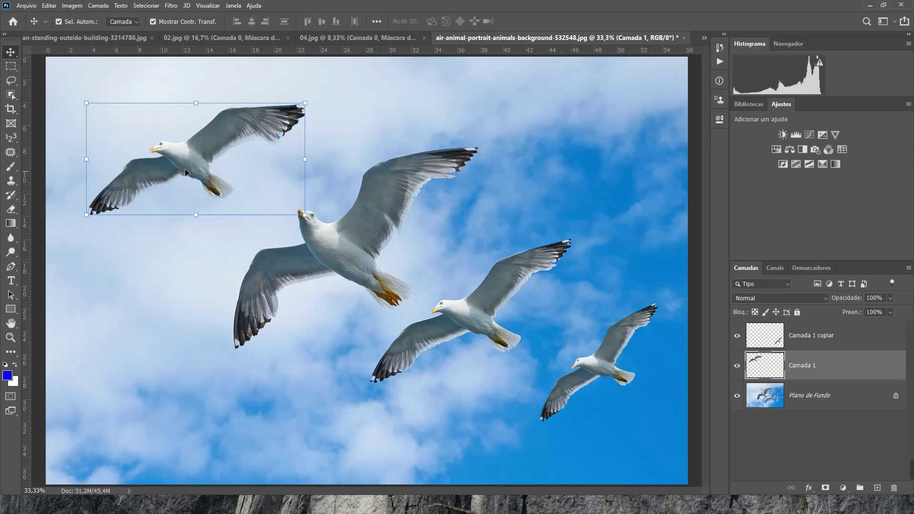
click(487, 432)
click(627, 447)
click(810, 337)
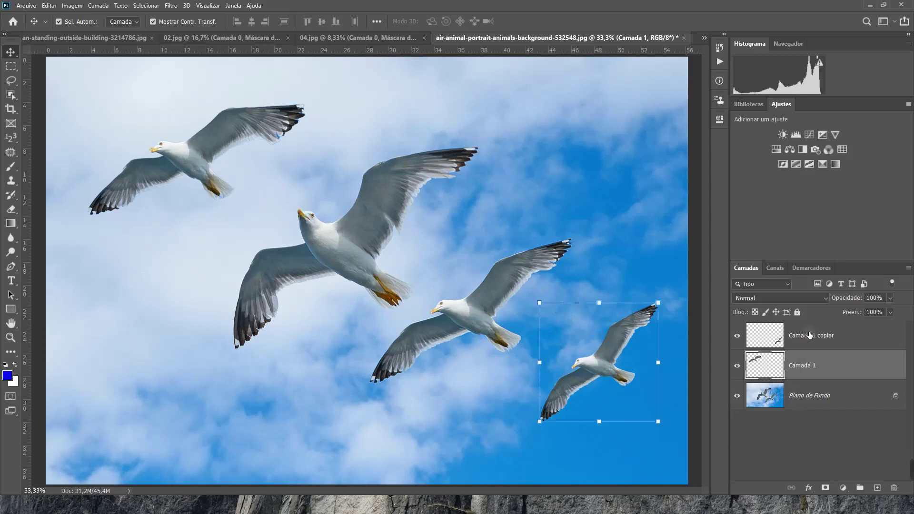
click(805, 366)
click(807, 396)
click(805, 375)
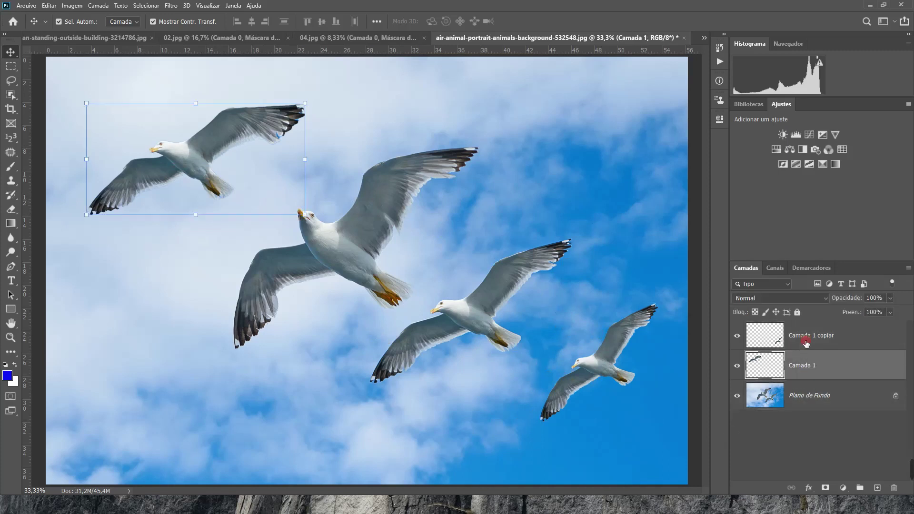
click(806, 342)
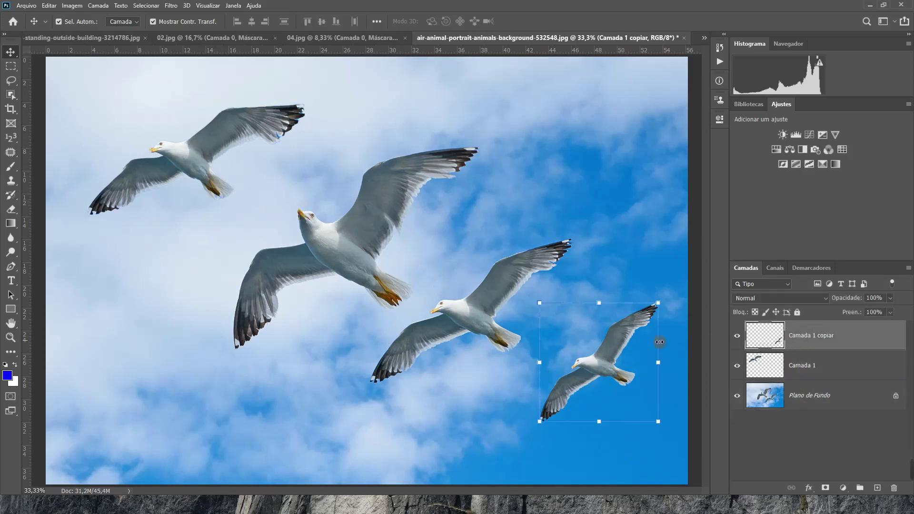
alt+click(804, 338)
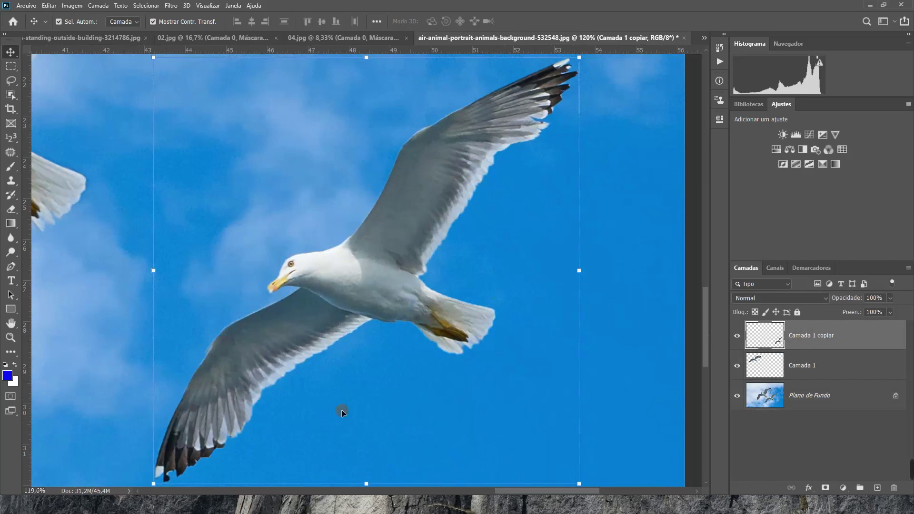
alt+click(796, 394)
key(ctrl+0)
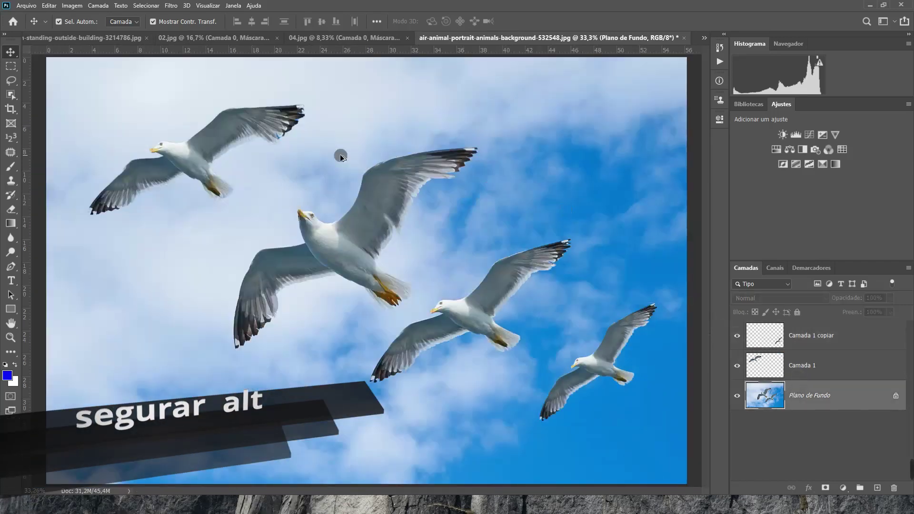
alt+click(797, 367)
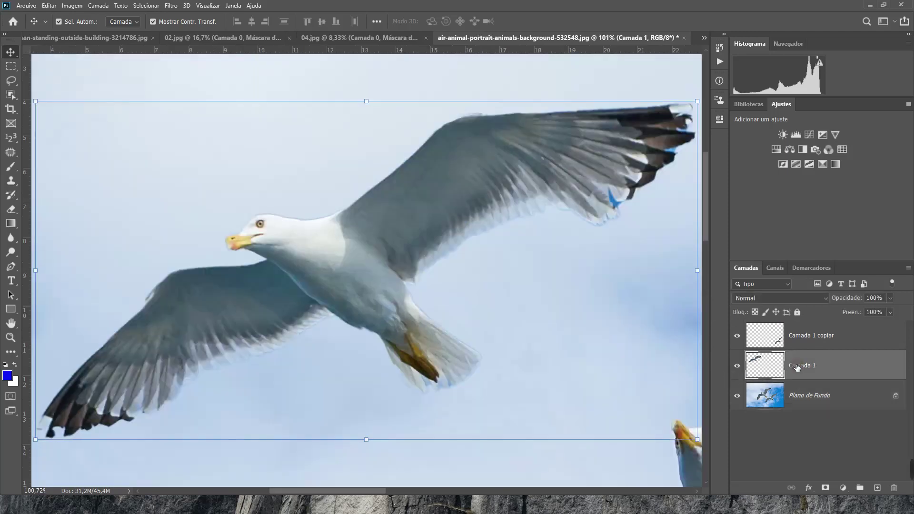
alt+click(796, 395)
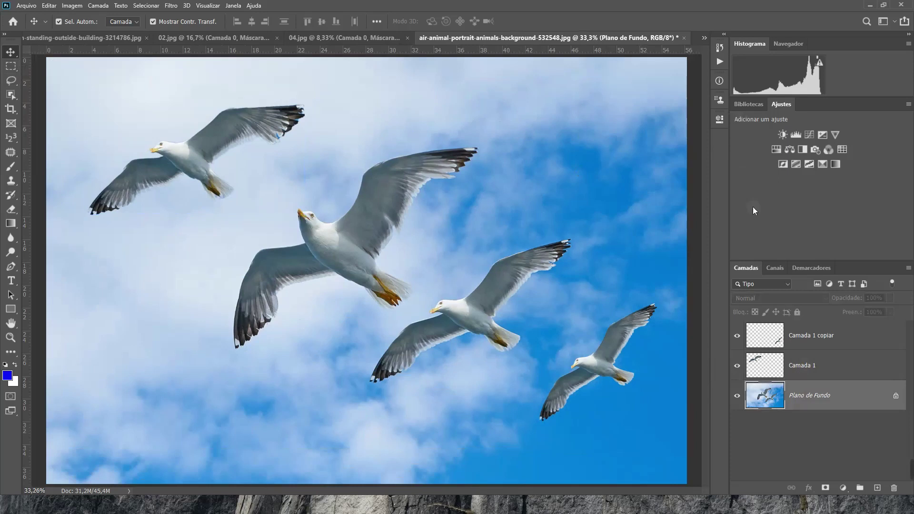
click(793, 338)
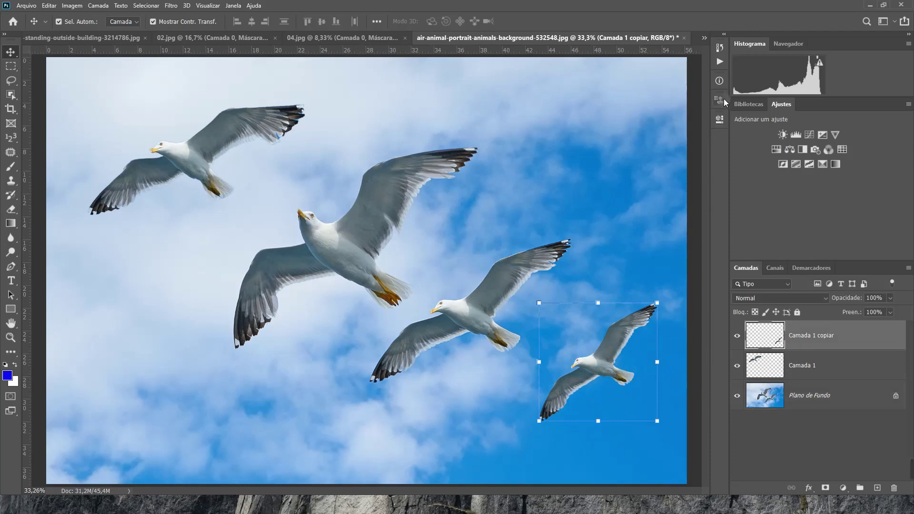
Set Align To: Canvas and test centre, middle, right and left alignment on the small gull
click(721, 120)
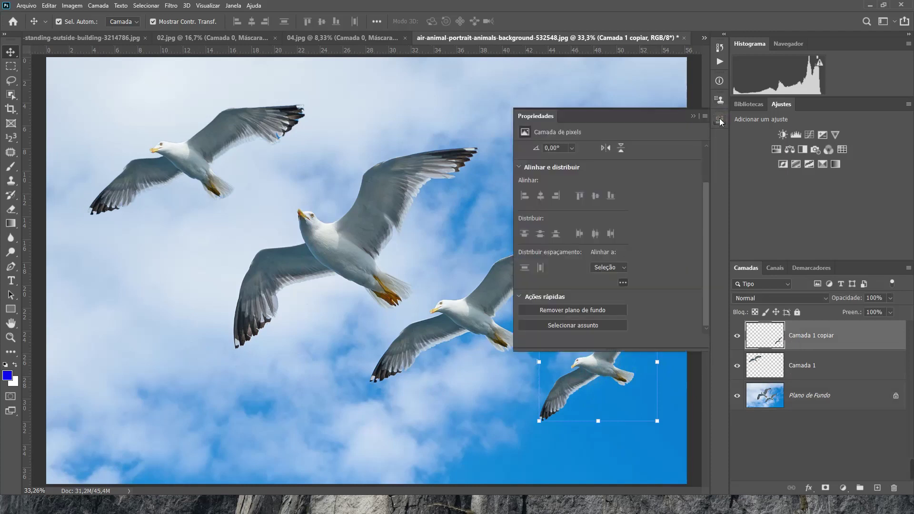
click(614, 268)
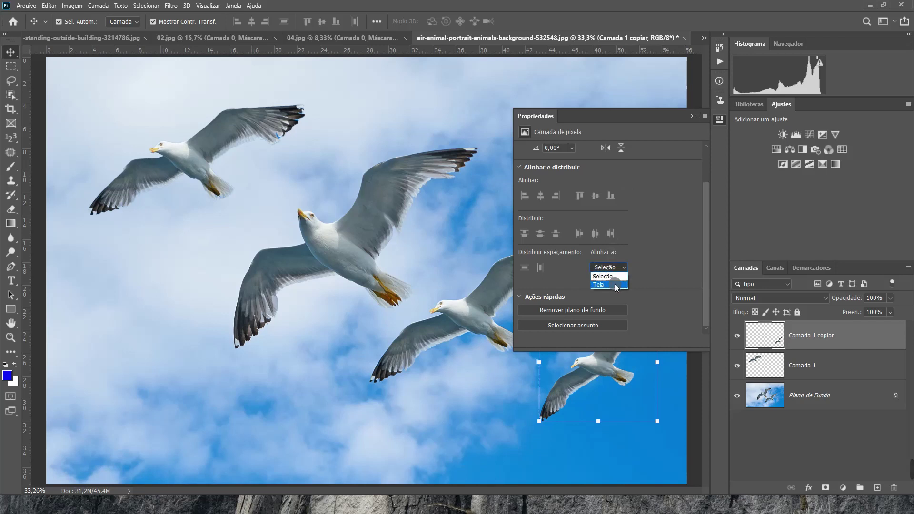
click(615, 282)
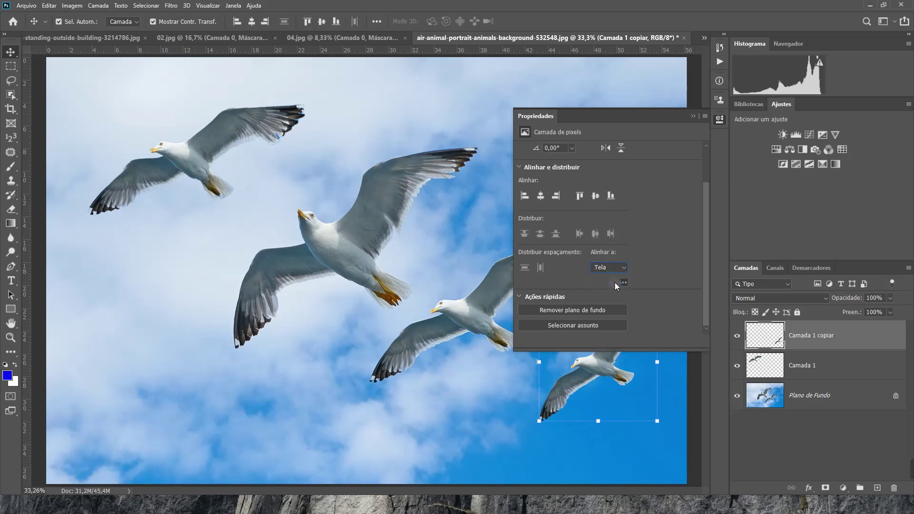
click(541, 195)
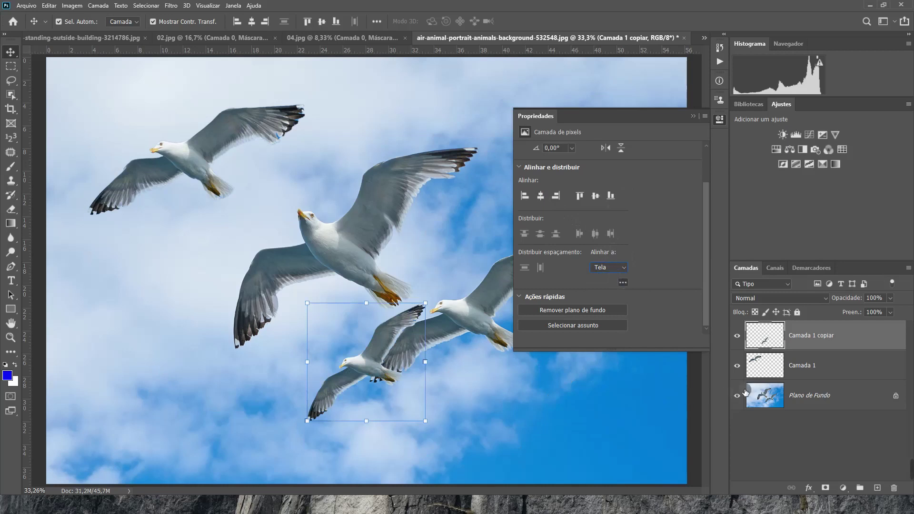
click(596, 195)
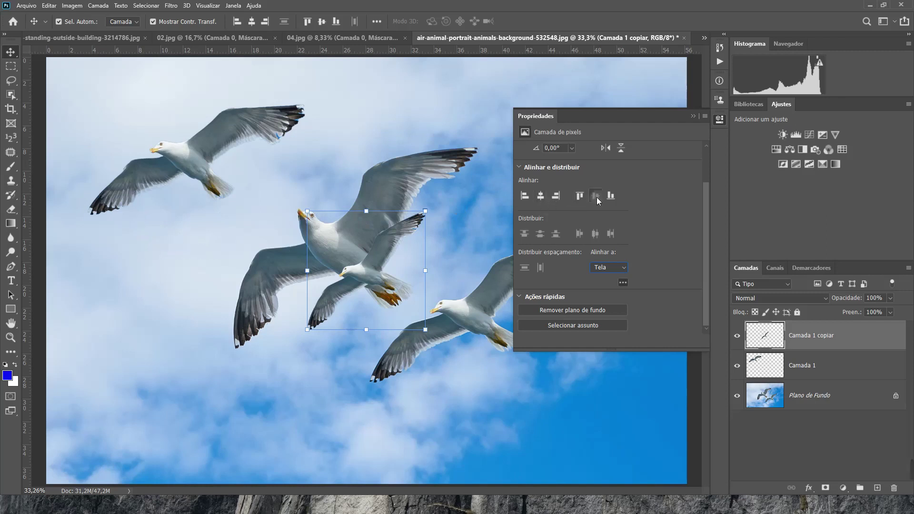
click(557, 199)
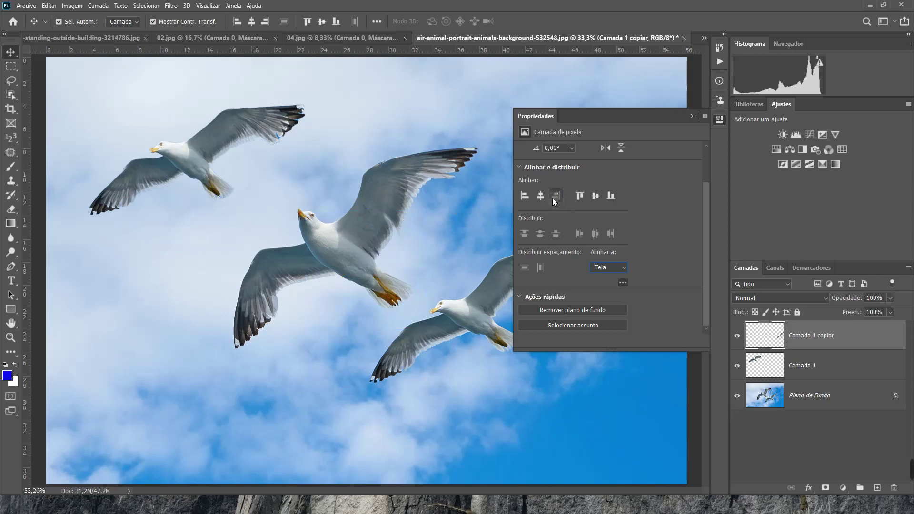
click(524, 197)
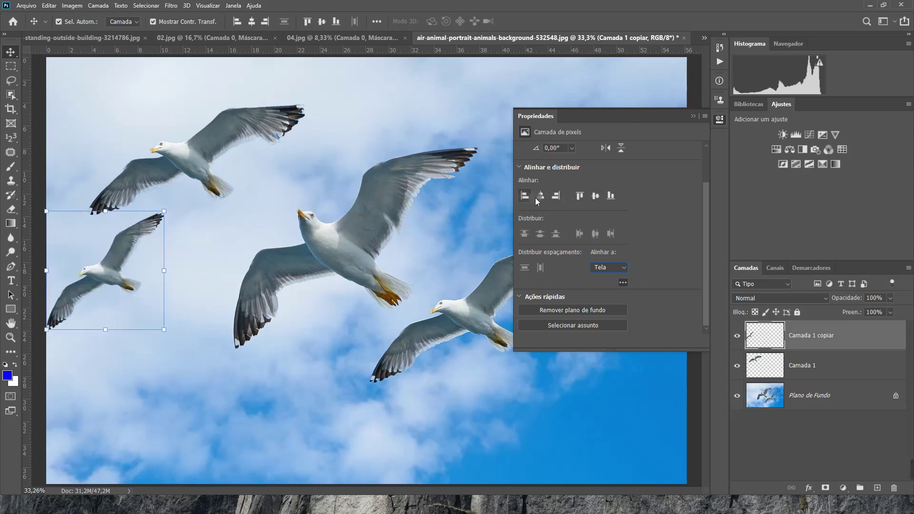
Set Align To back to Selection and move the small gull to the lower right
click(622, 270)
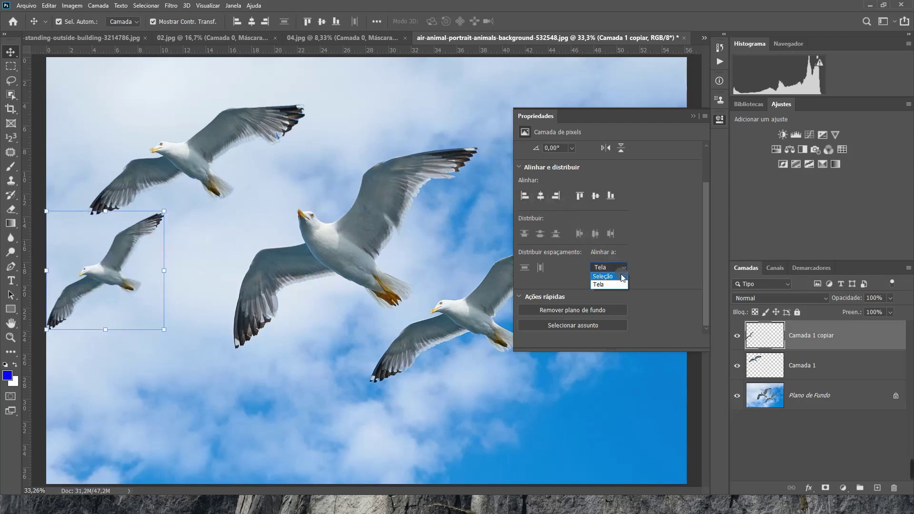
click(619, 280)
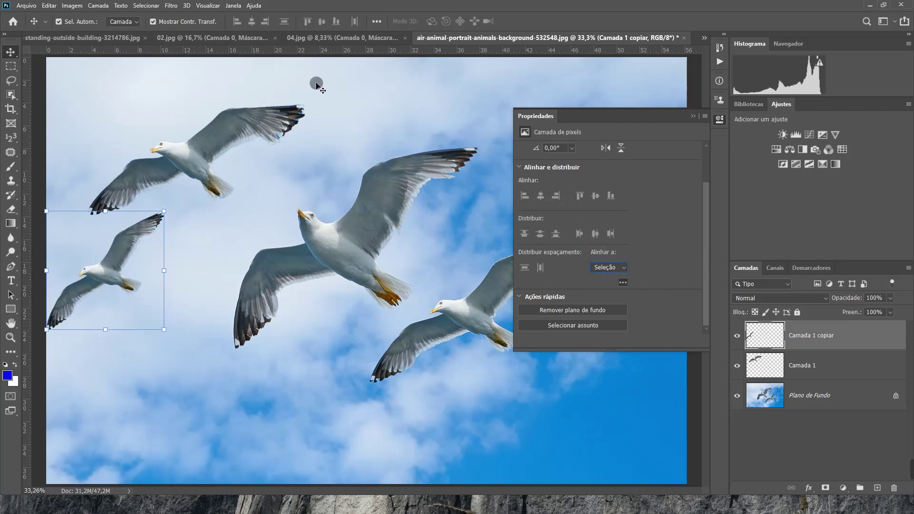
mouse_move(172, 300)
mouse_down()
mouse_move(362, 410)
mouse_move(638, 436)
mouse_up()
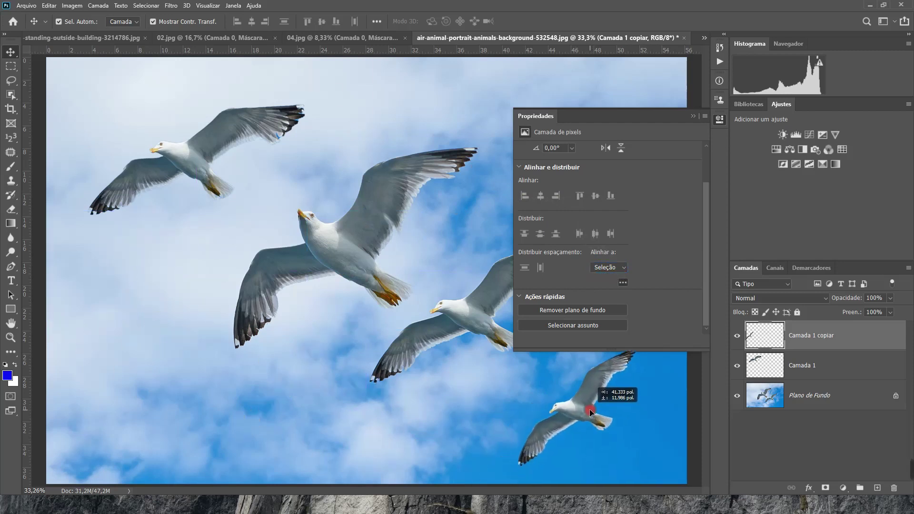
Test-align the small gull to rectangular selections in the sky, ending top-aligned and horizontally centred
click(9, 66)
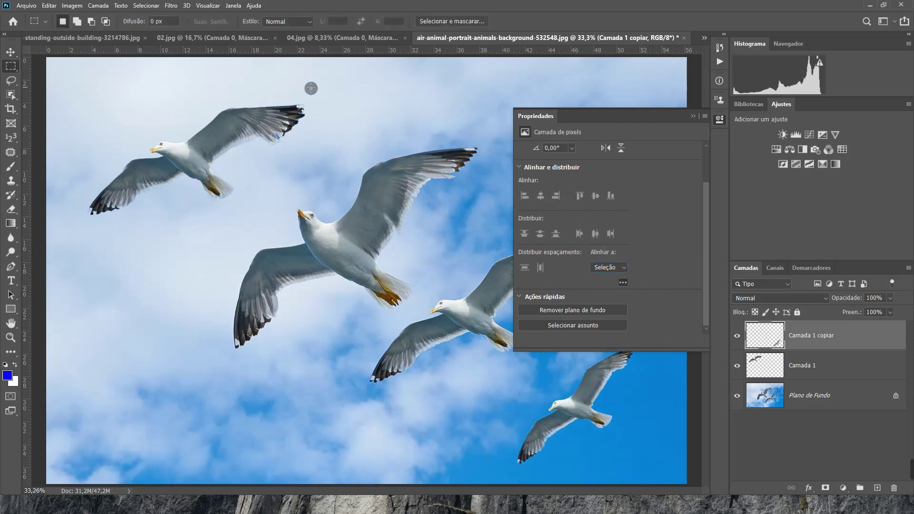
drag(324, 91, 446, 125)
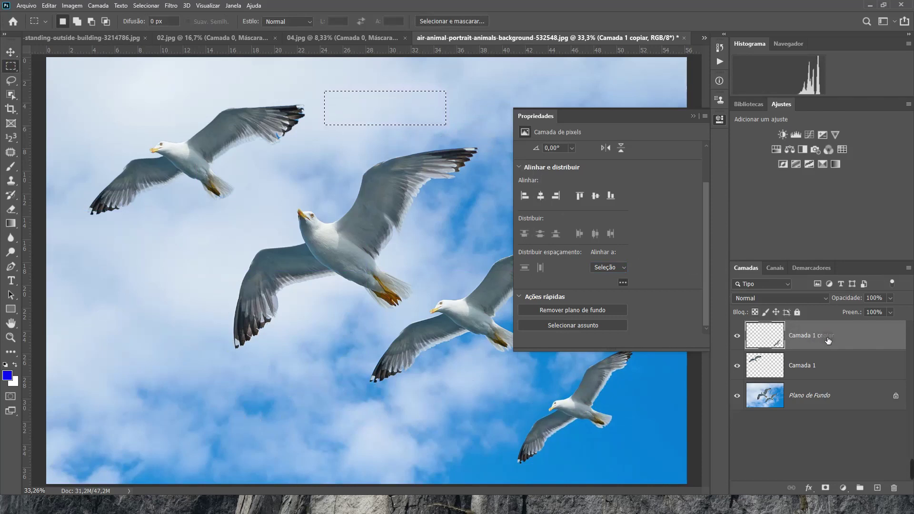
click(541, 196)
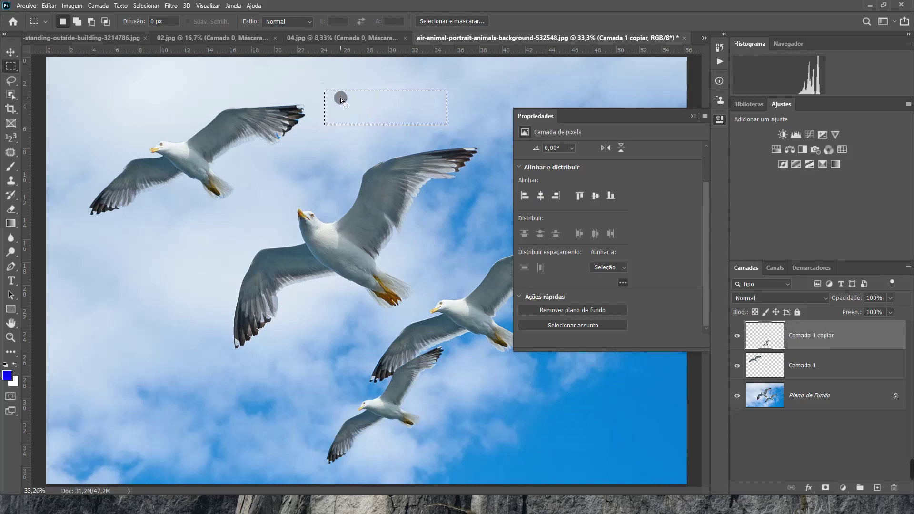
drag(201, 83, 533, 113)
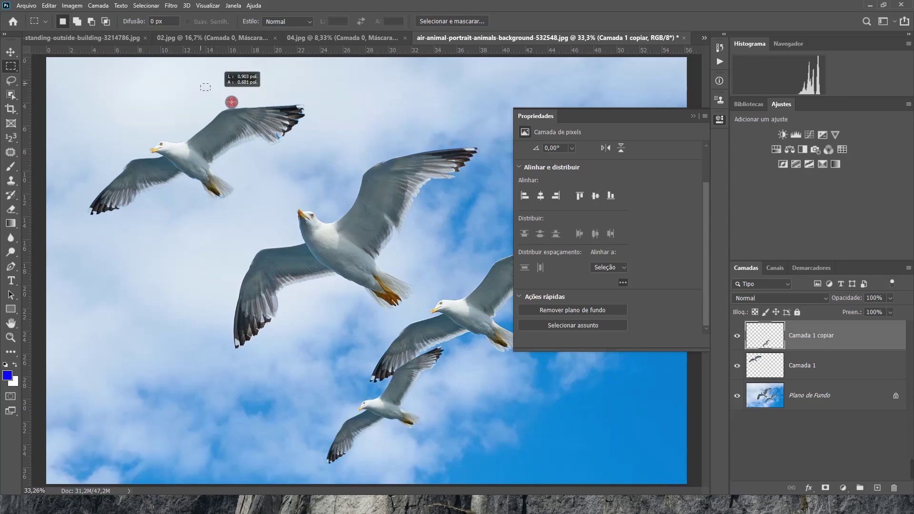
click(524, 195)
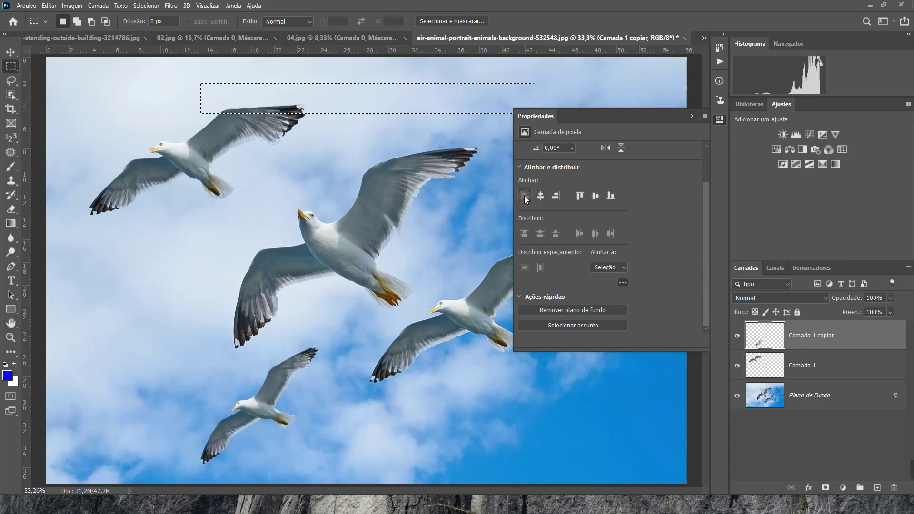
click(555, 198)
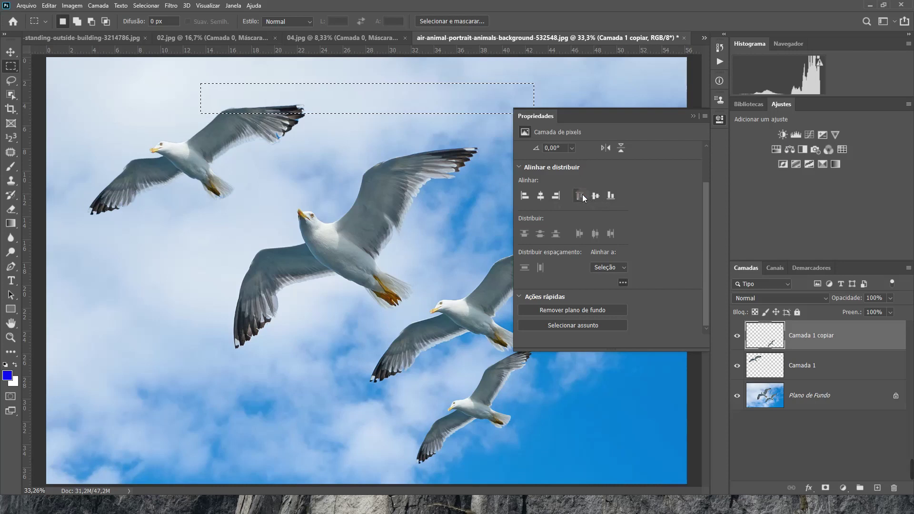
click(575, 196)
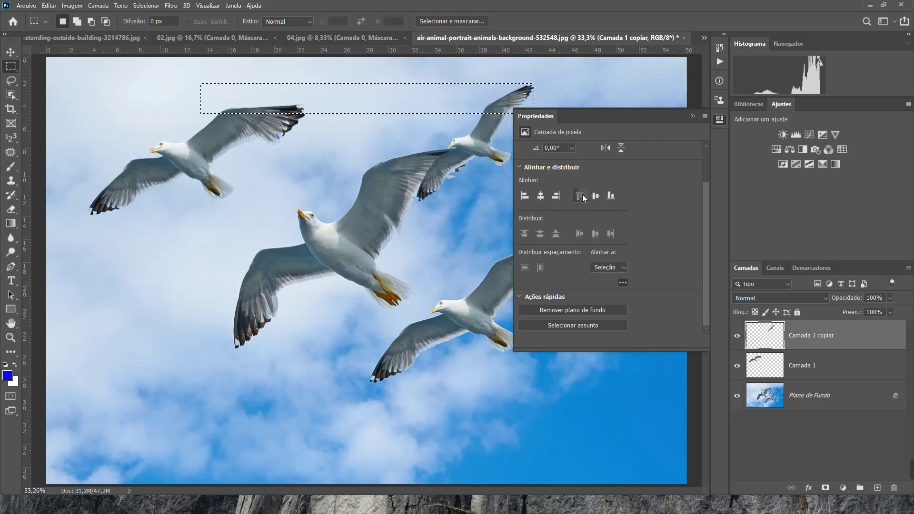
click(540, 195)
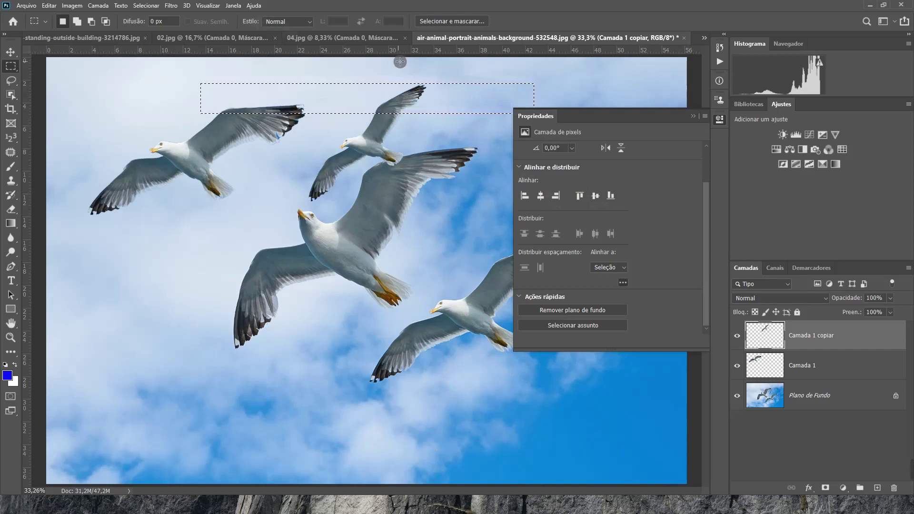
Clear the selection, close the alignment options and drag the gull back to the lower right
click(401, 63)
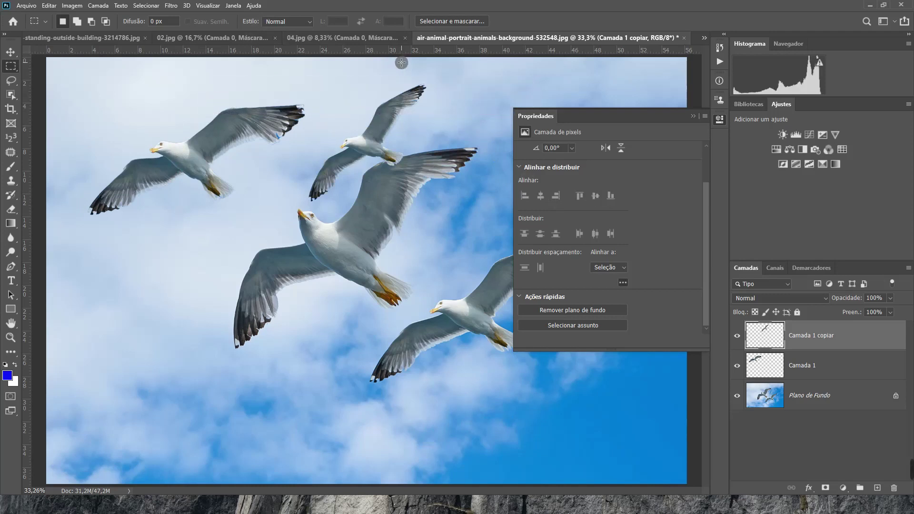
click(672, 117)
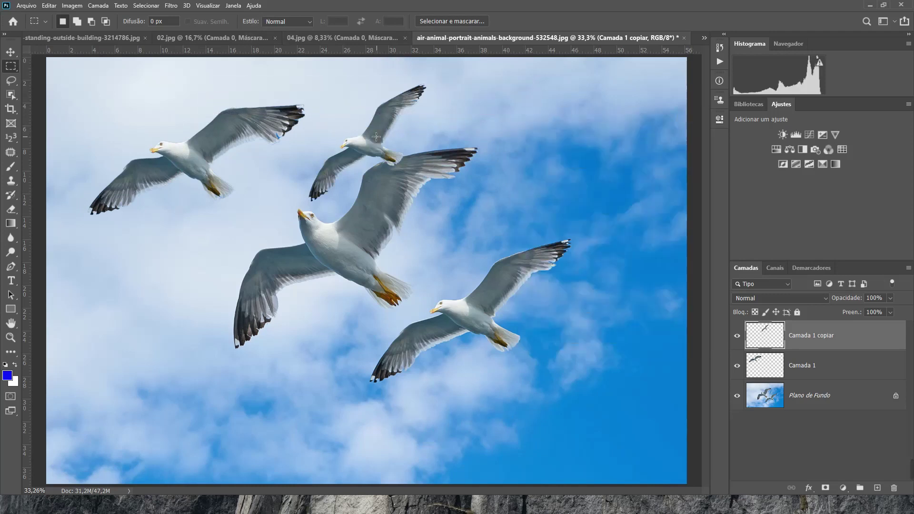
key(v)
mouse_move(376, 136)
mouse_down()
mouse_move(584, 326)
mouse_move(595, 375)
mouse_move(586, 376)
mouse_up()
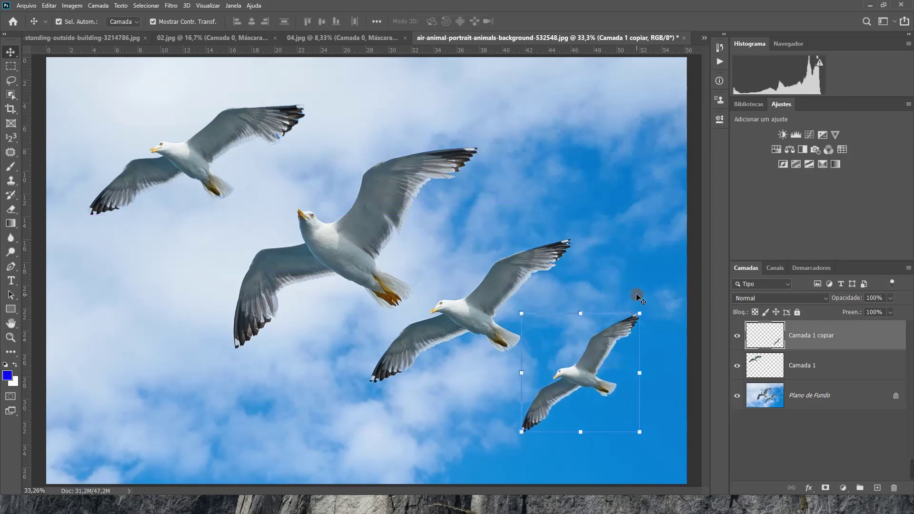
click(581, 232)
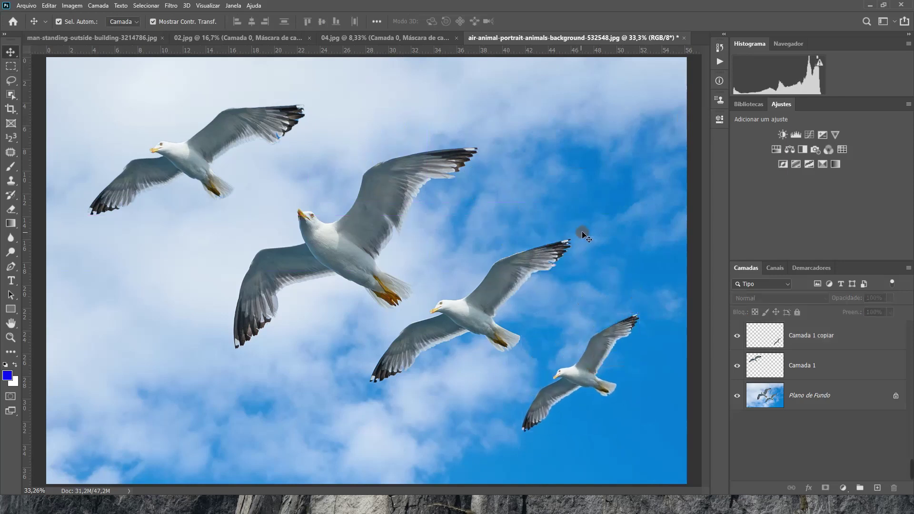
In 02.jpg, add an empty layer beneath the skateboarder cutout
click(262, 39)
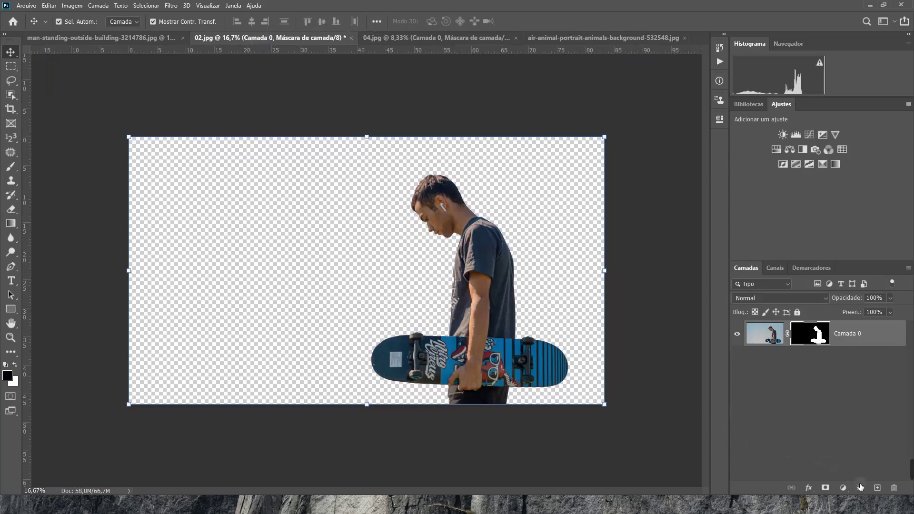
click(878, 488)
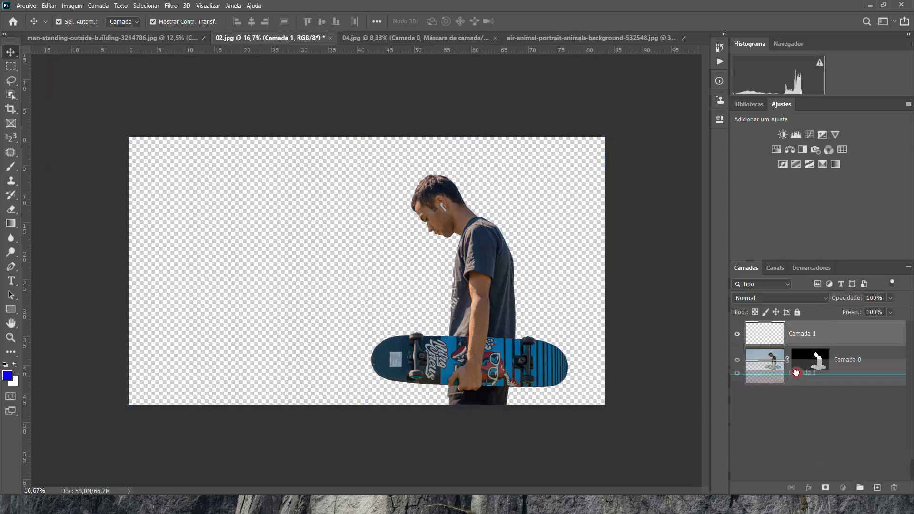
drag(790, 340, 852, 486)
Add a Pattern fill layer using the first Árvores leaves pattern at 133% scale
click(844, 489)
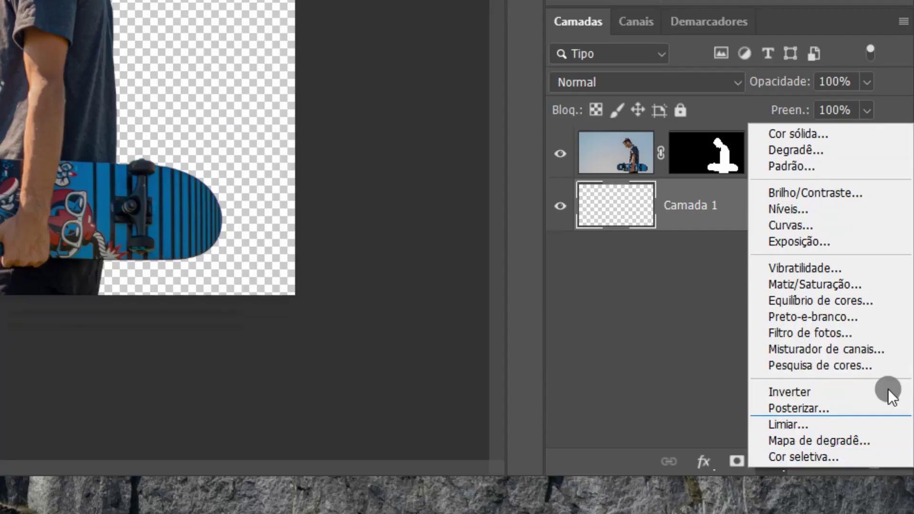
click(787, 168)
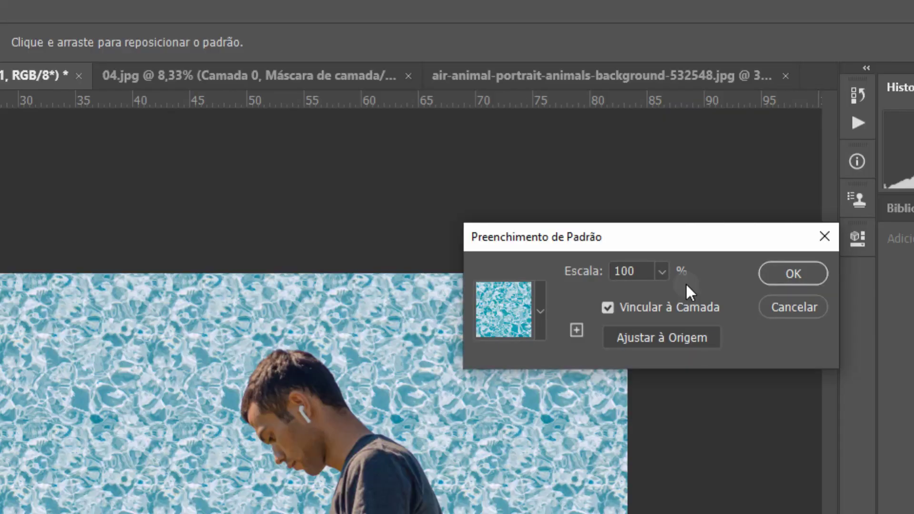
click(538, 304)
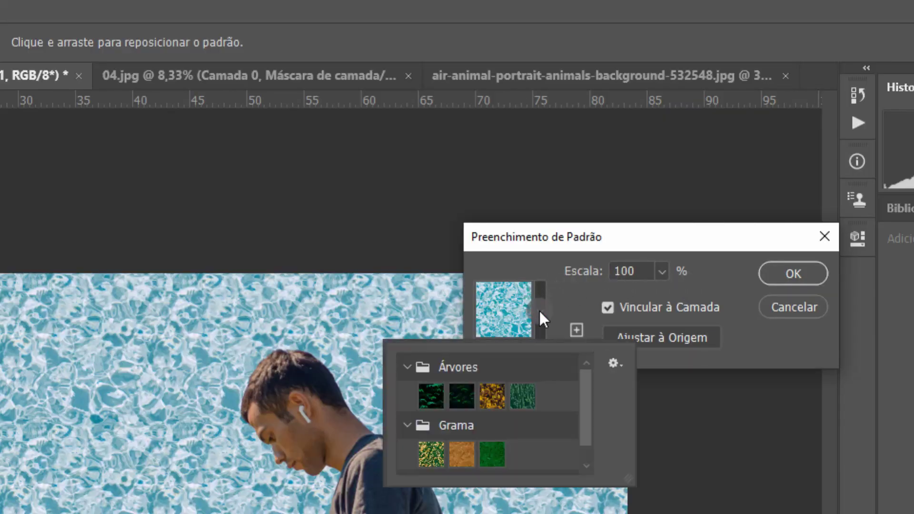
click(431, 396)
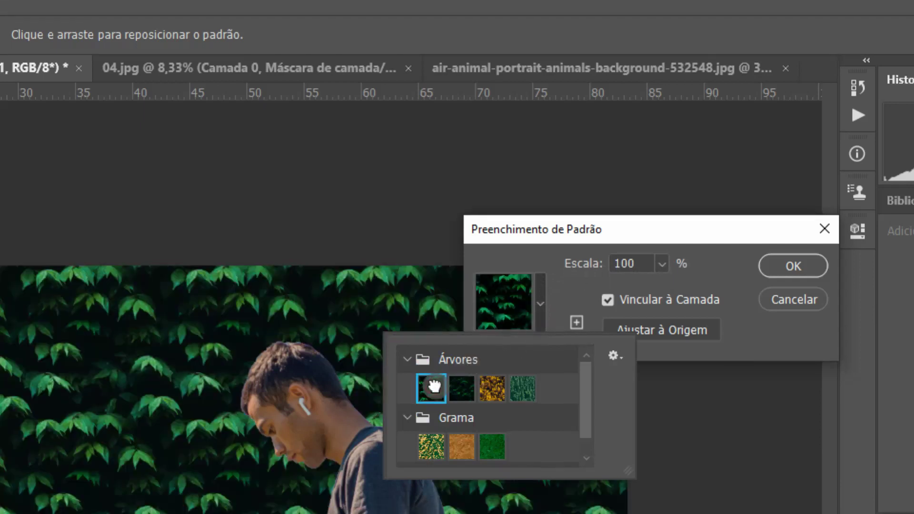
click(660, 268)
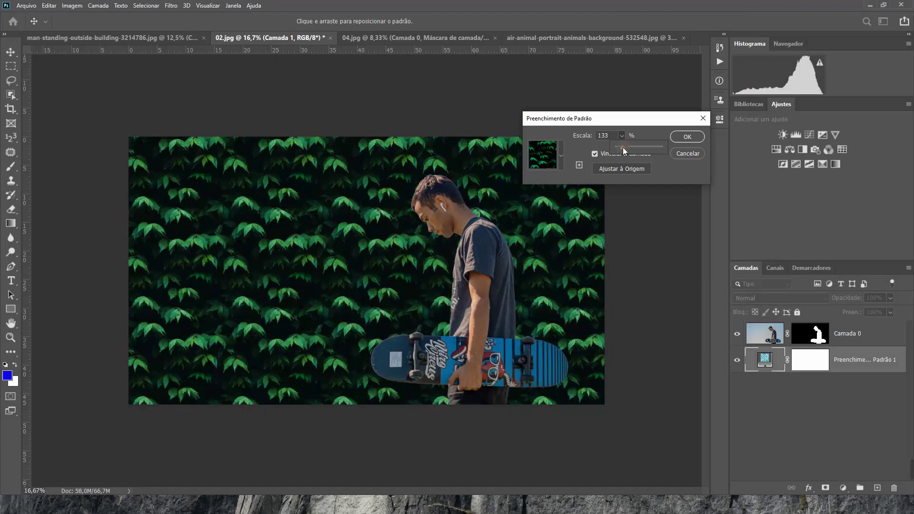
click(681, 138)
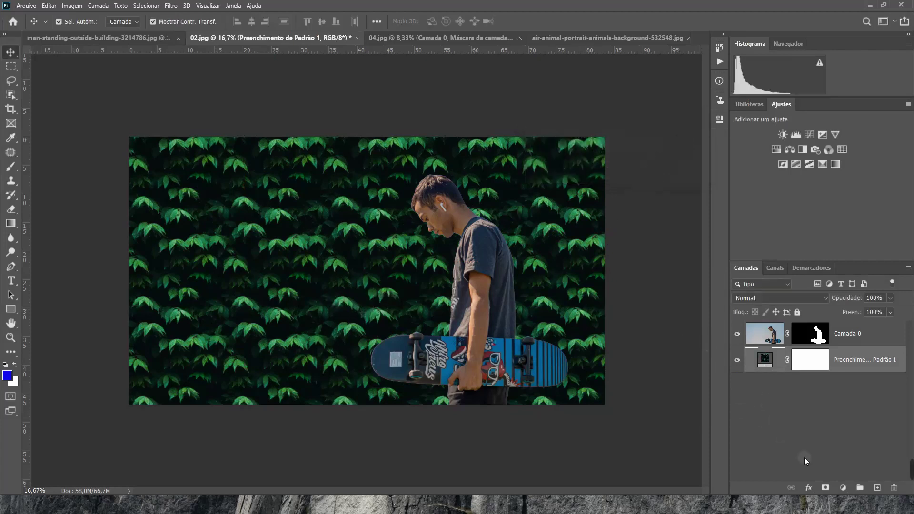
Add a trial Black & White adjustment layer, delete it, and switch to 04.jpg
click(843, 488)
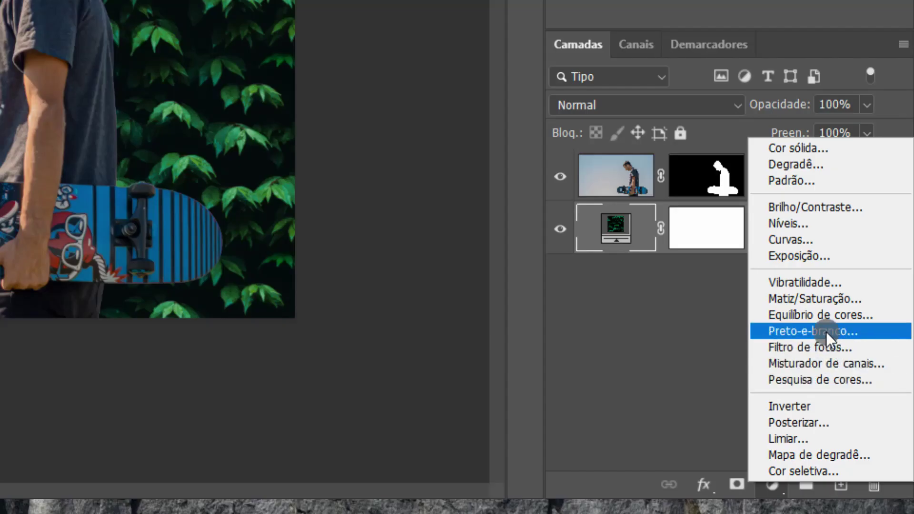
click(827, 331)
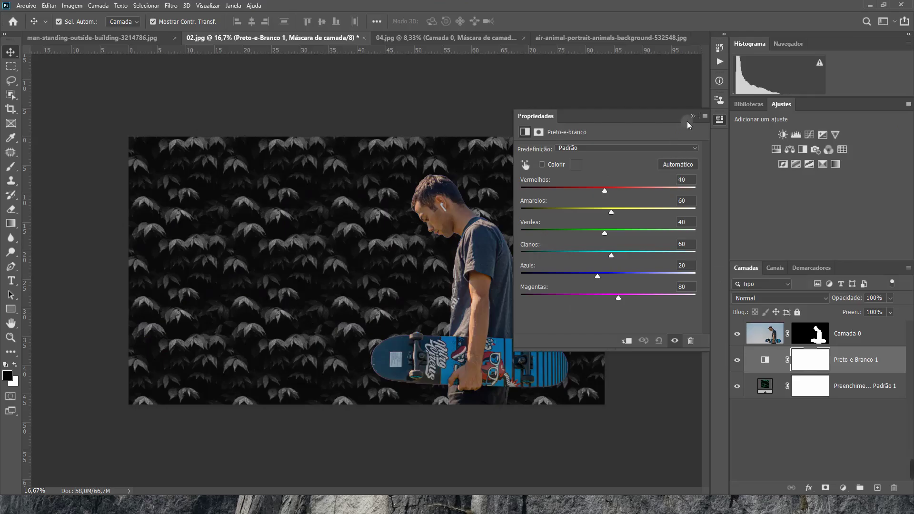
click(693, 116)
mouse_move(827, 361)
mouse_down()
mouse_move(873, 419)
mouse_move(894, 488)
mouse_up()
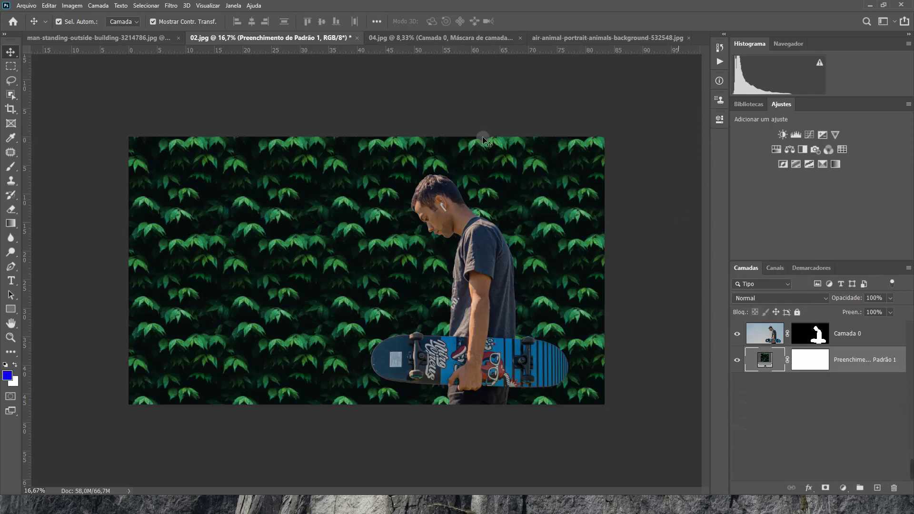
click(391, 39)
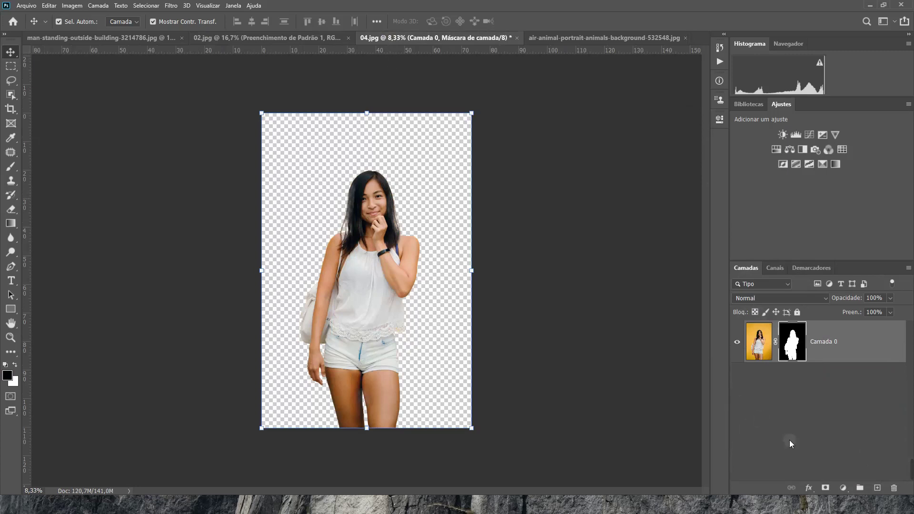
Add an empty layer beneath the woman cutout in 04.jpg
click(877, 488)
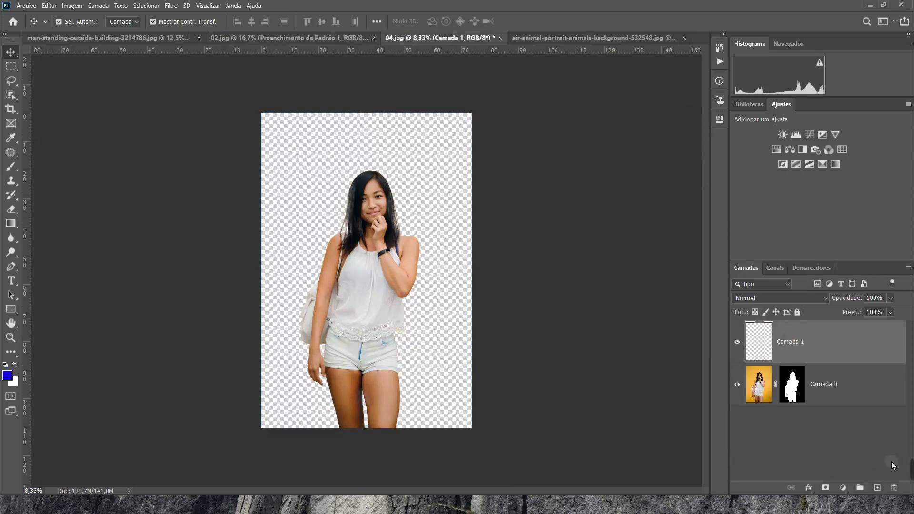
drag(788, 342, 788, 401)
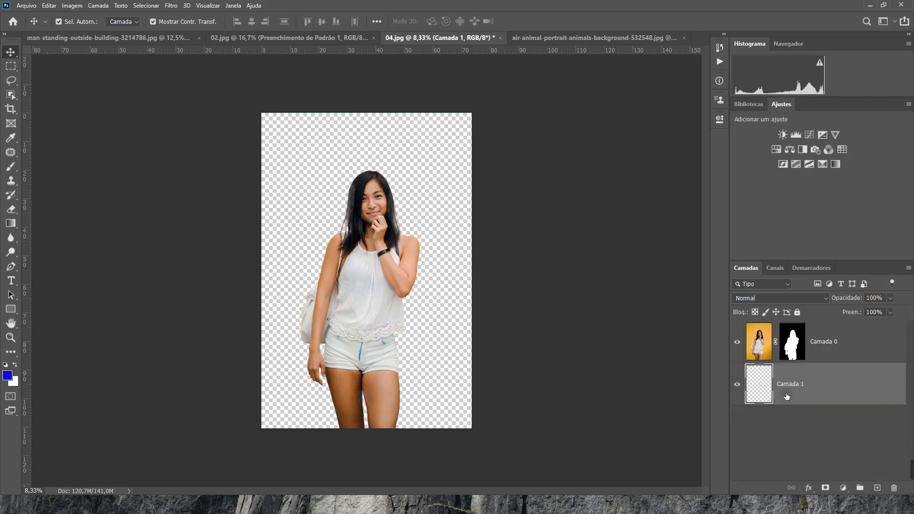
click(233, 6)
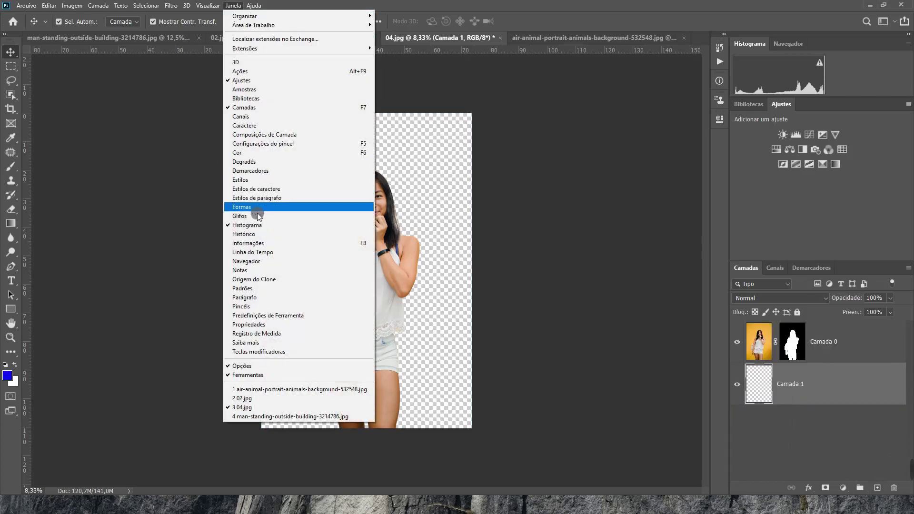
click(244, 162)
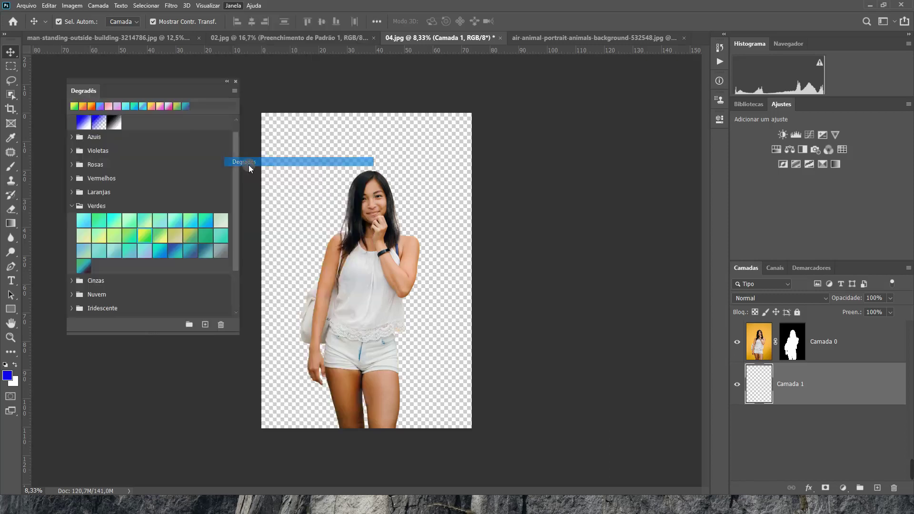
Browse the gradient groups and fill the new layer with a green-to-yellow Verdes gradient
click(72, 205)
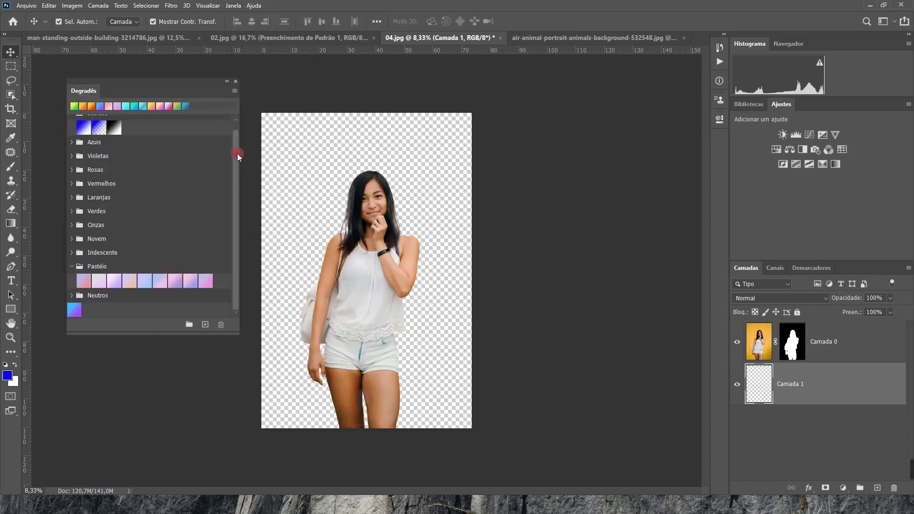
scroll(237, 154, up, 1)
click(72, 121)
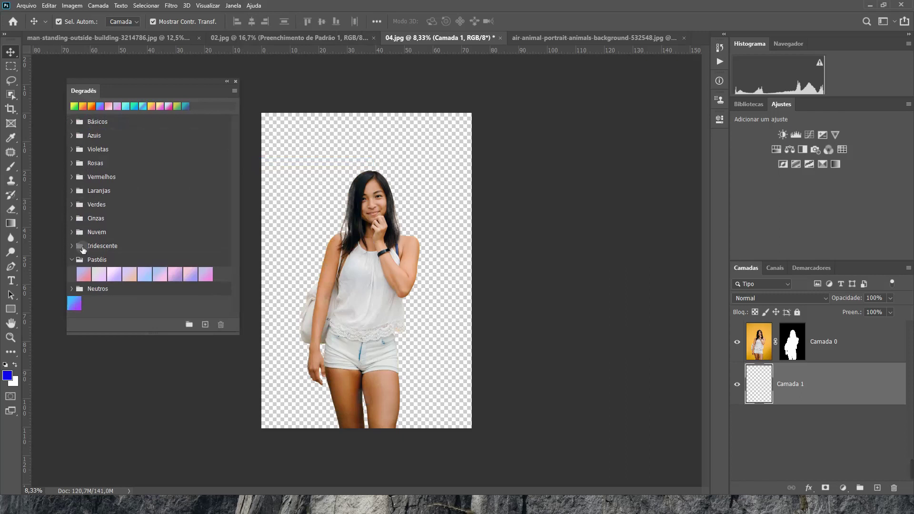
click(72, 260)
click(72, 274)
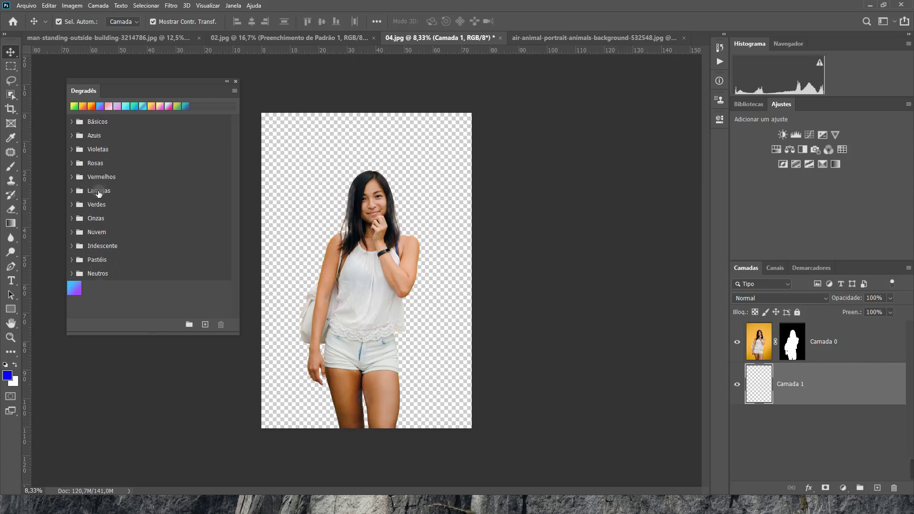
click(72, 190)
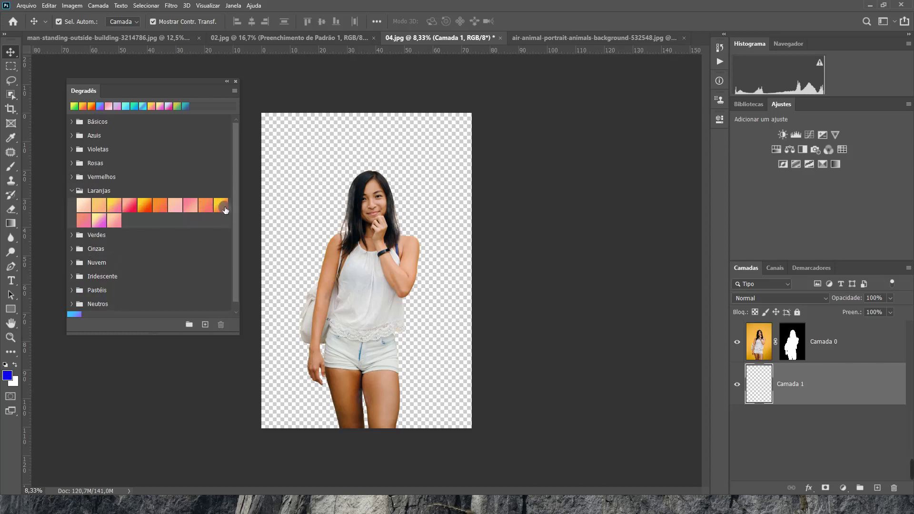
click(72, 191)
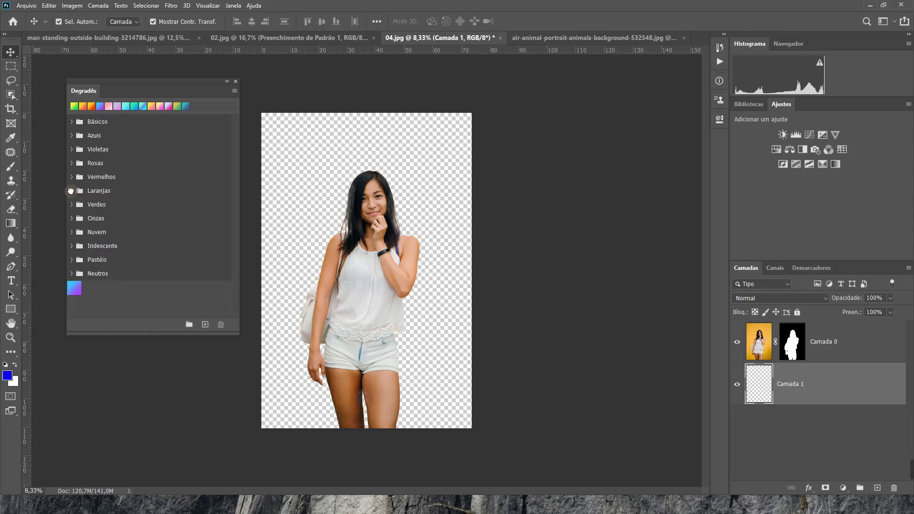
click(73, 204)
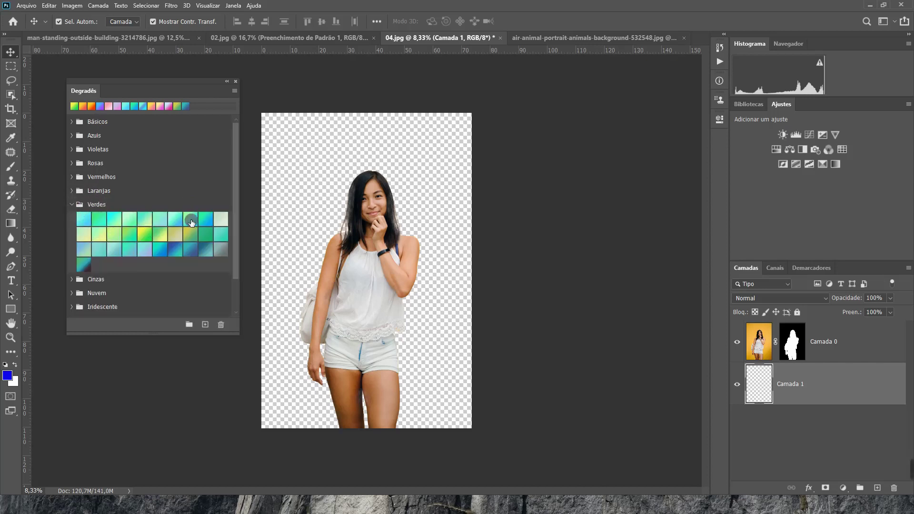
click(144, 235)
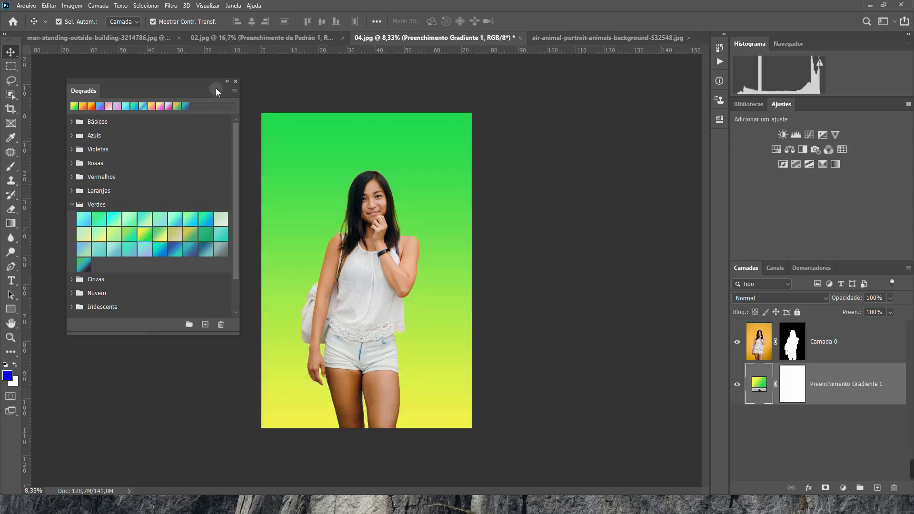
Change the gradient fill's style from radial to Linear, yellow at top to green below
click(236, 81)
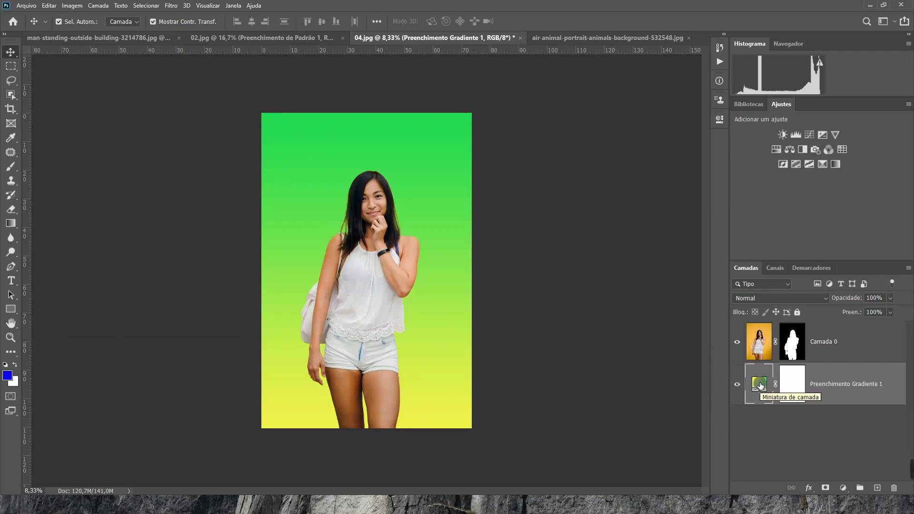
double_click(759, 384)
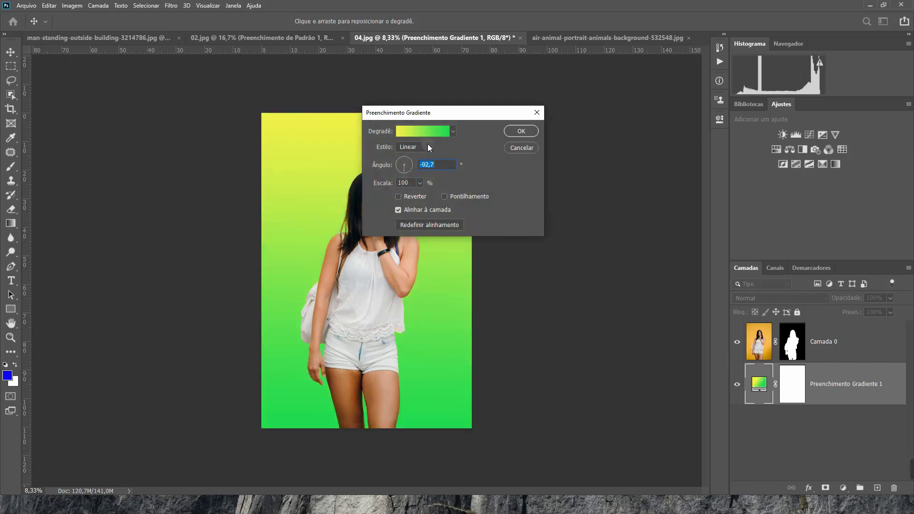
drag(436, 113, 546, 117)
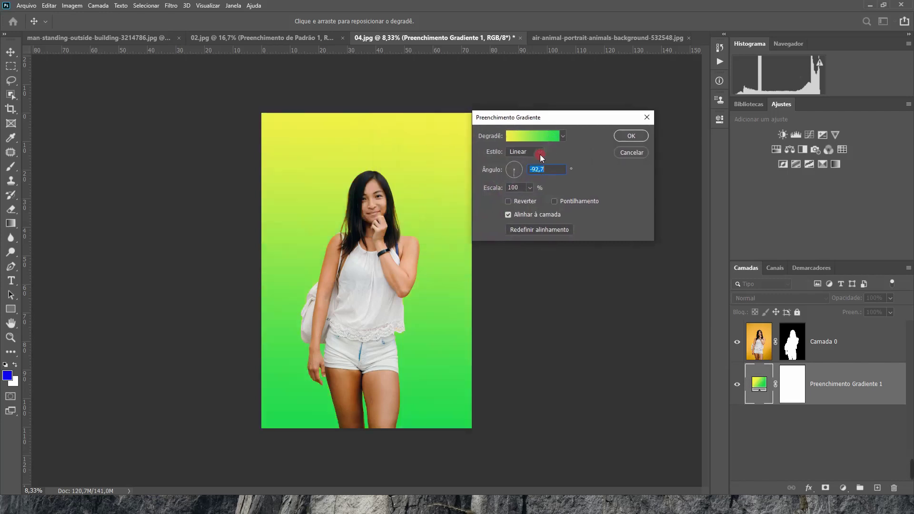
click(541, 153)
click(524, 168)
click(534, 152)
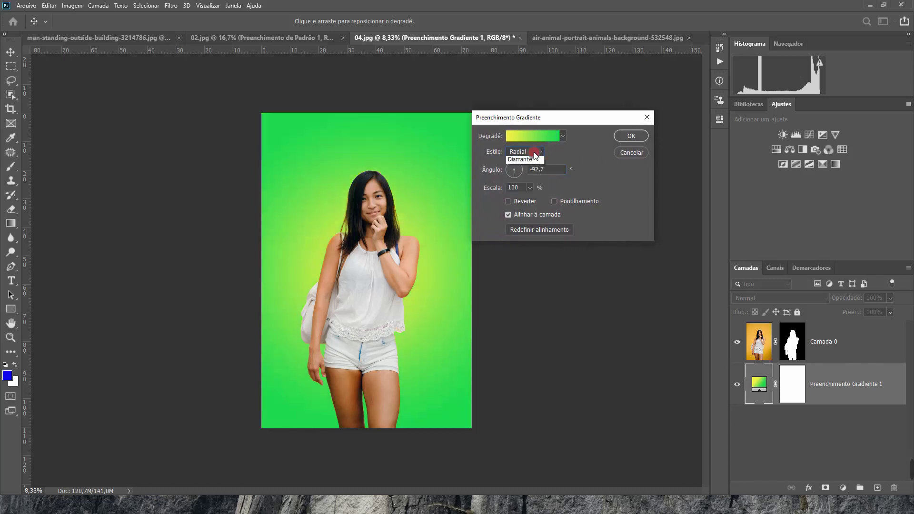
click(530, 153)
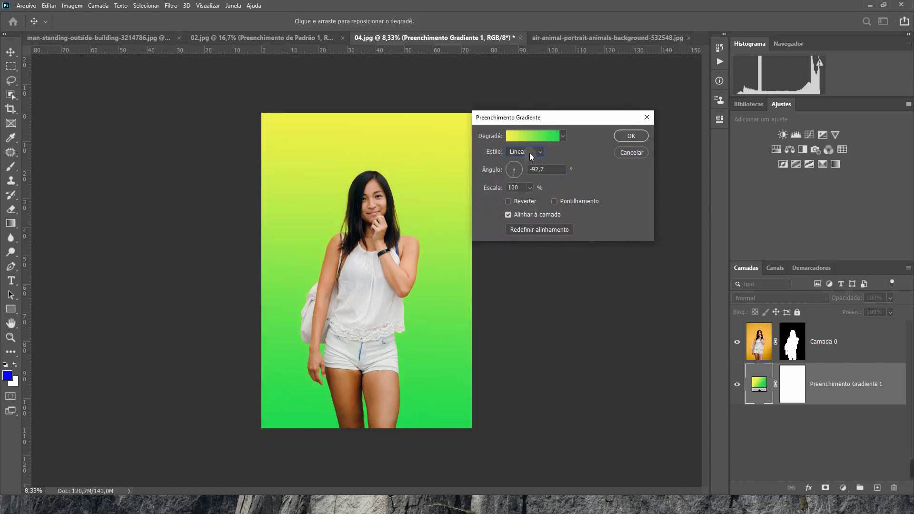
click(621, 137)
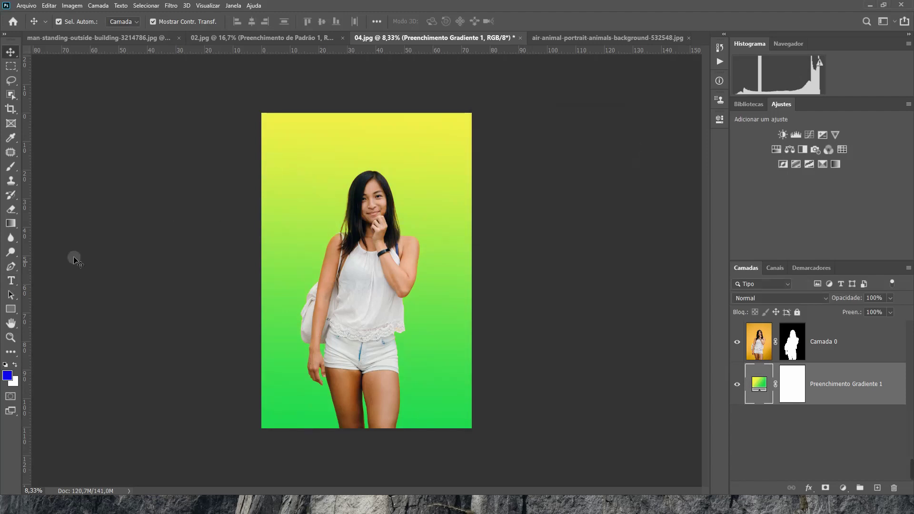
Type 'Photoshop' in green script and scale it to about 811% across the top behind her head
click(11, 281)
click(279, 162)
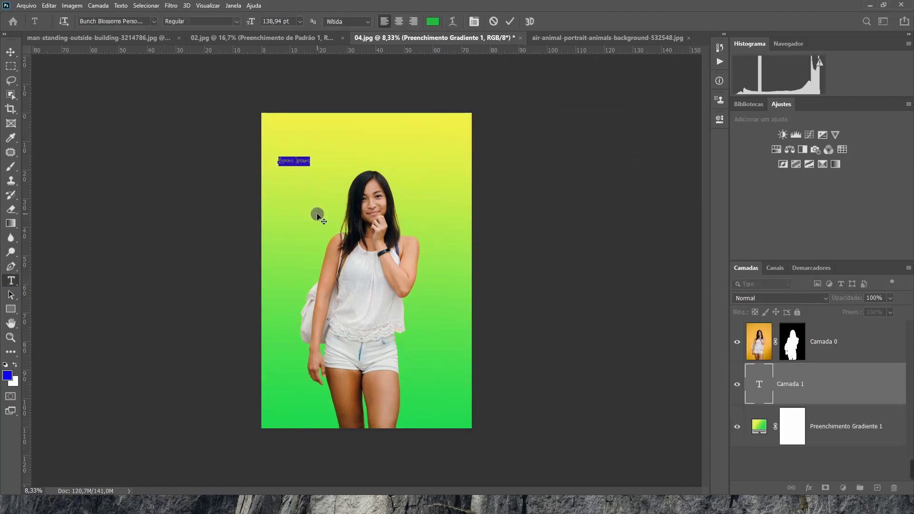
text(Ph)
text(otoshop)
click(11, 52)
drag(303, 157, 476, 99)
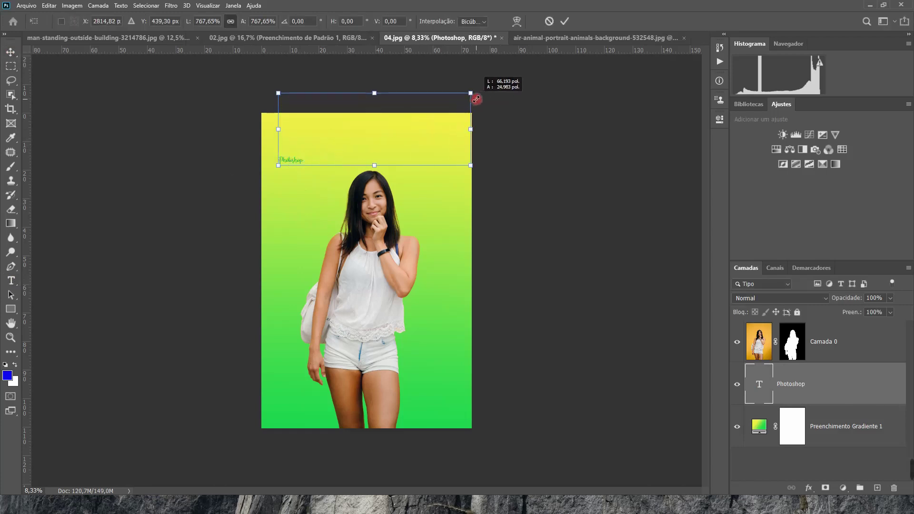
drag(278, 165, 271, 168)
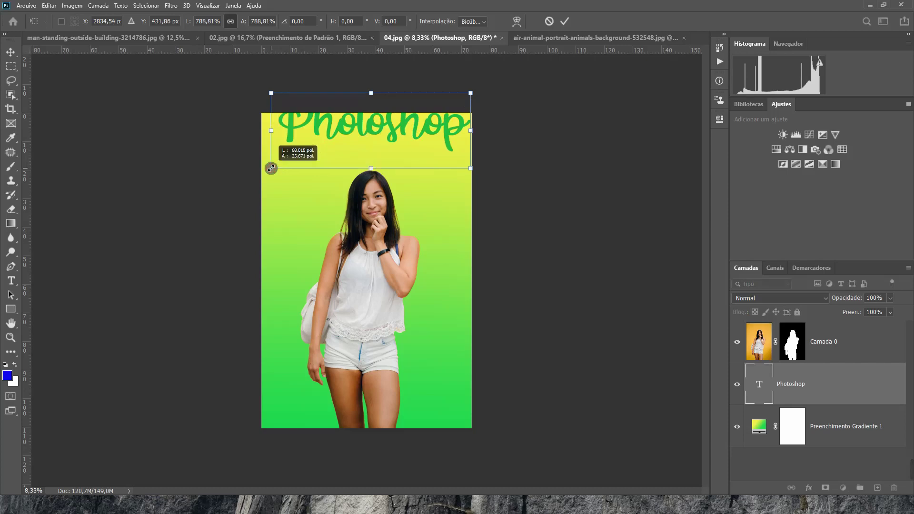
drag(364, 127, 361, 171)
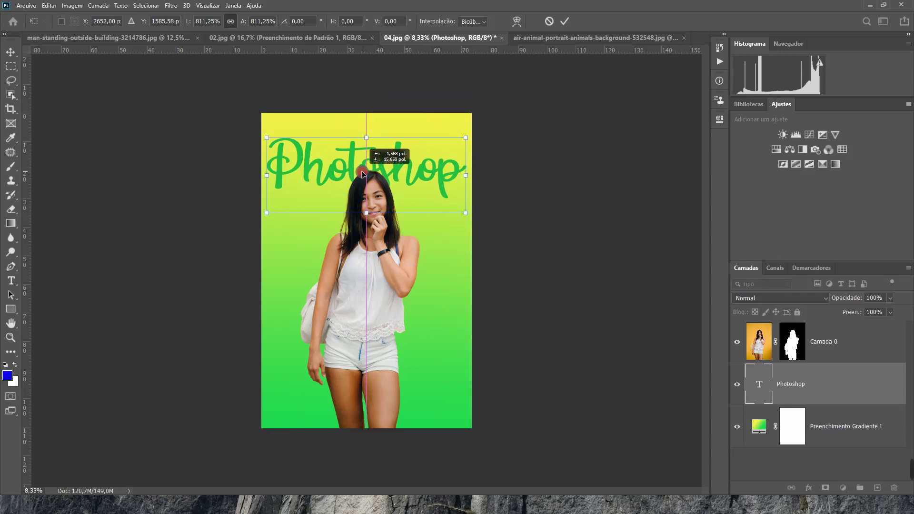
click(566, 22)
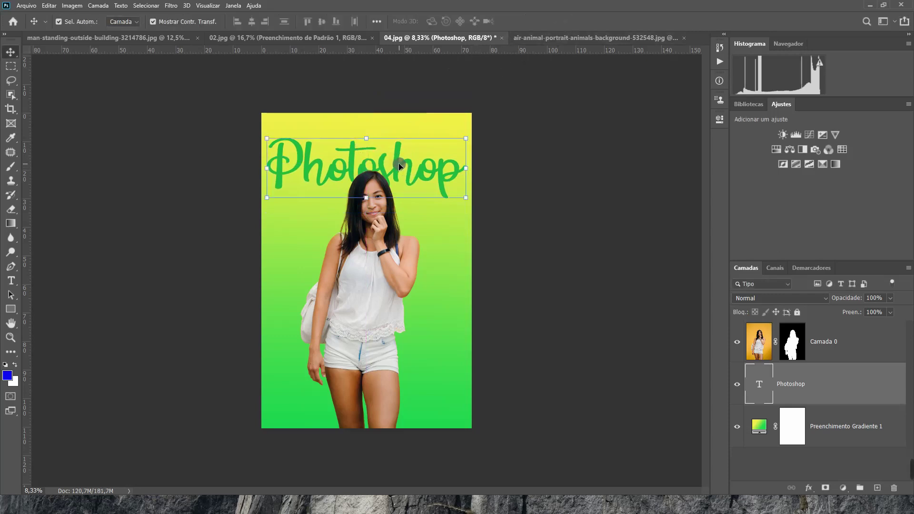
Convert the Photoshop text to a shape and nudge it slightly up and left above the woman
click(718, 119)
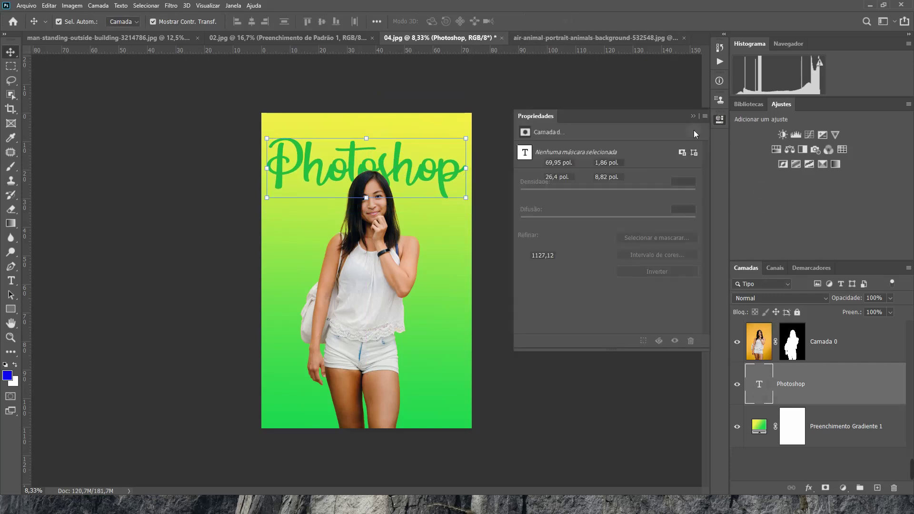
drag(704, 173, 711, 270)
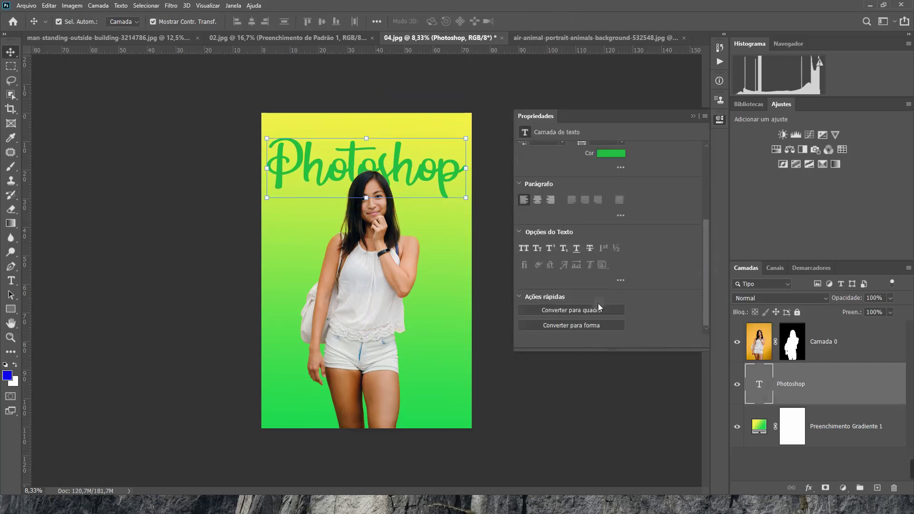
click(575, 327)
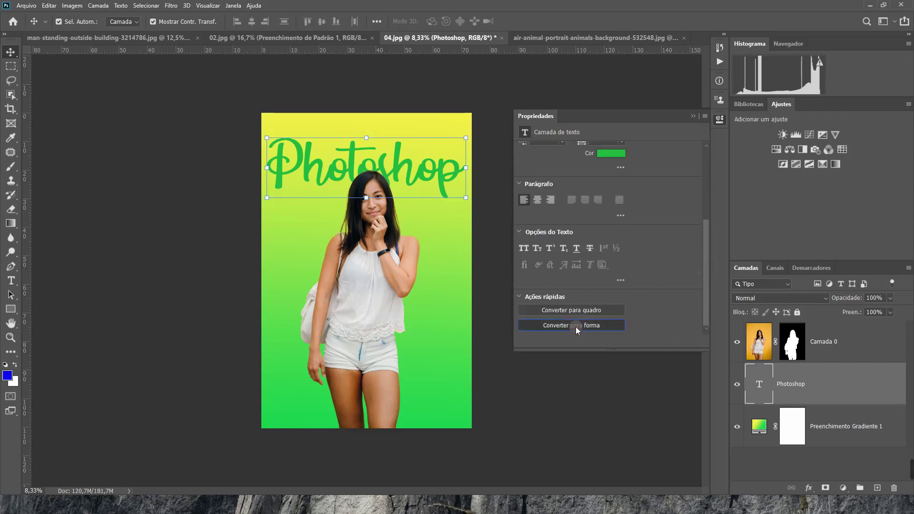
click(698, 117)
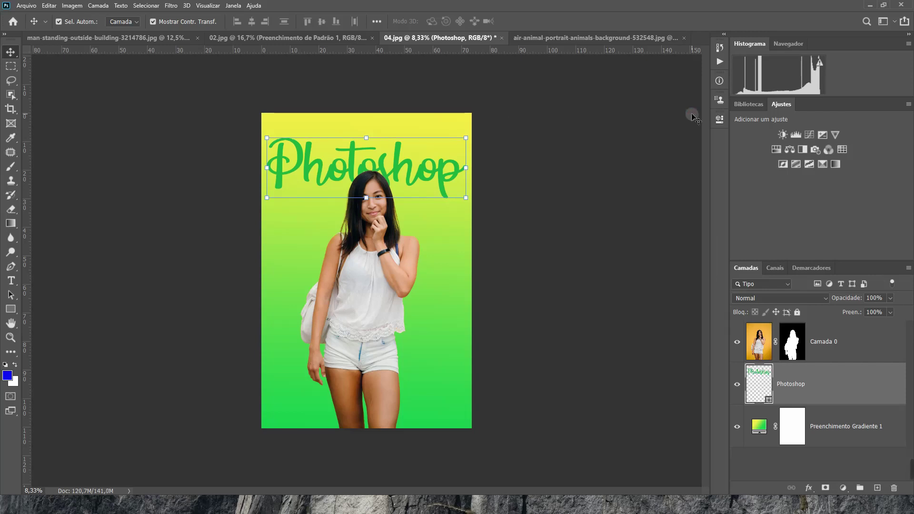
mouse_move(397, 158)
mouse_down()
mouse_move(396, 145)
mouse_move(343, 152)
mouse_move(382, 164)
mouse_up()
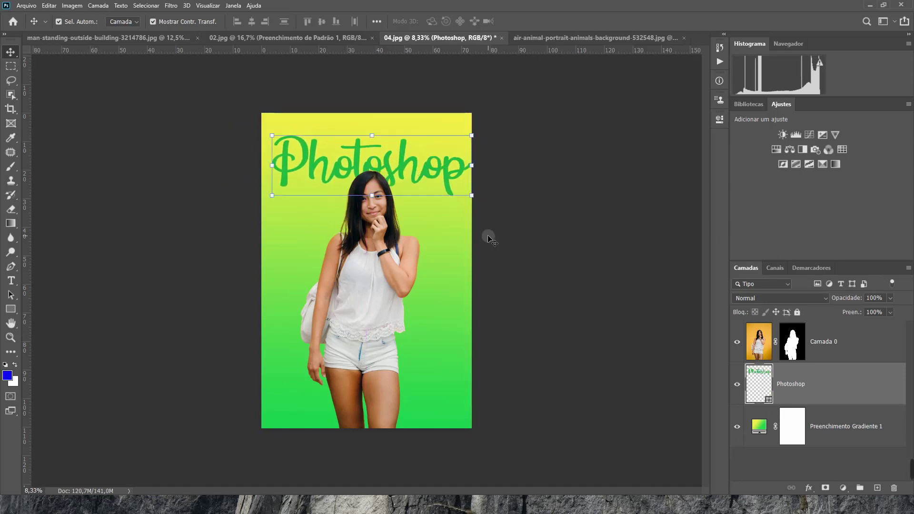
key(shift+Left)
key(shift+Left)
key(shift+Left)
key(shift+Left)
key(shift+Left)
key(shift+Left)
key(shift+Left)
key(shift+Left)
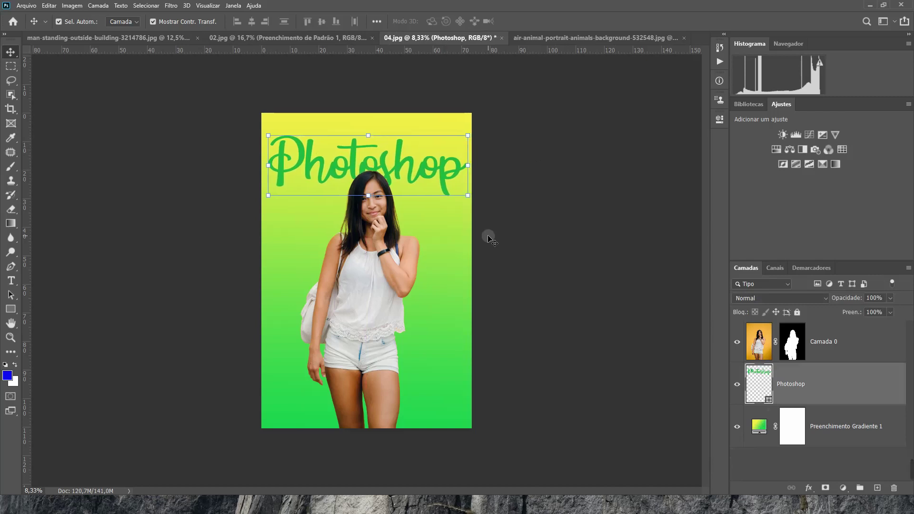
click(486, 234)
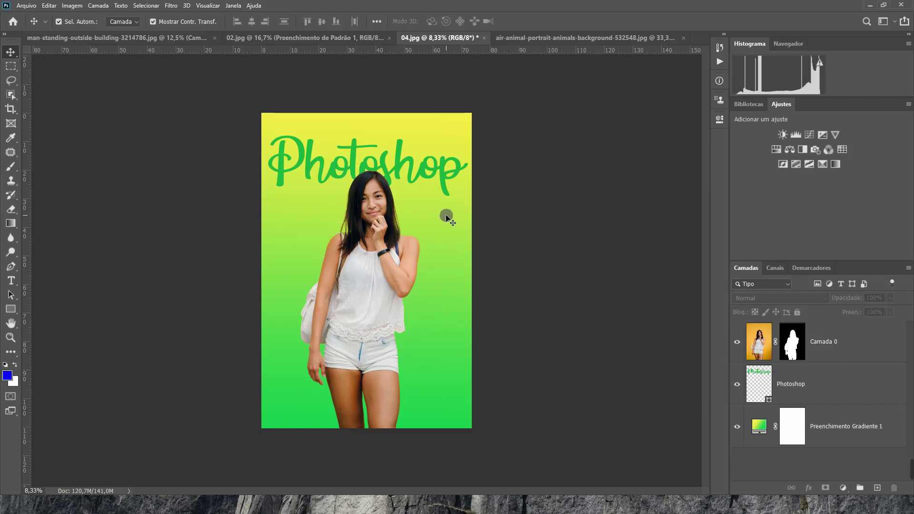
click(829, 378)
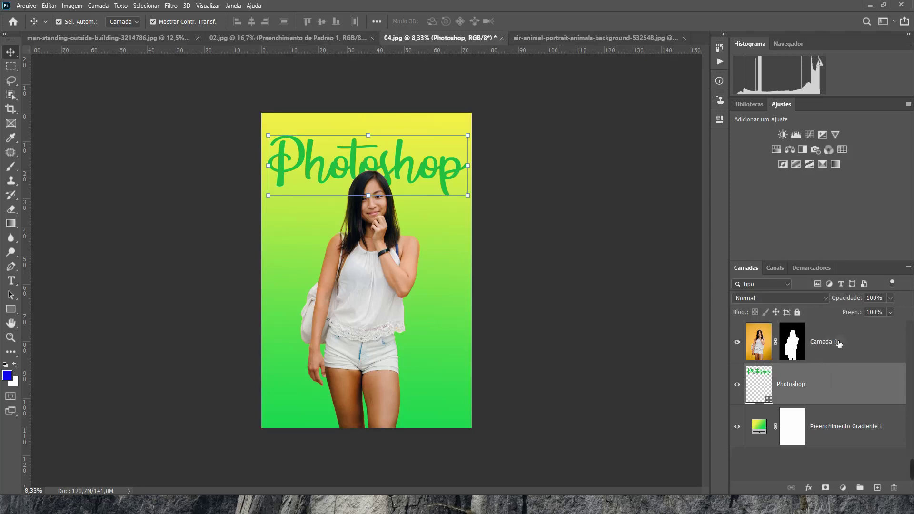
Select the Camada 0, Photoshop shape and gradient layers and convert them into one smart object
click(839, 344)
ctrl+click(841, 383)
ctrl+click(839, 421)
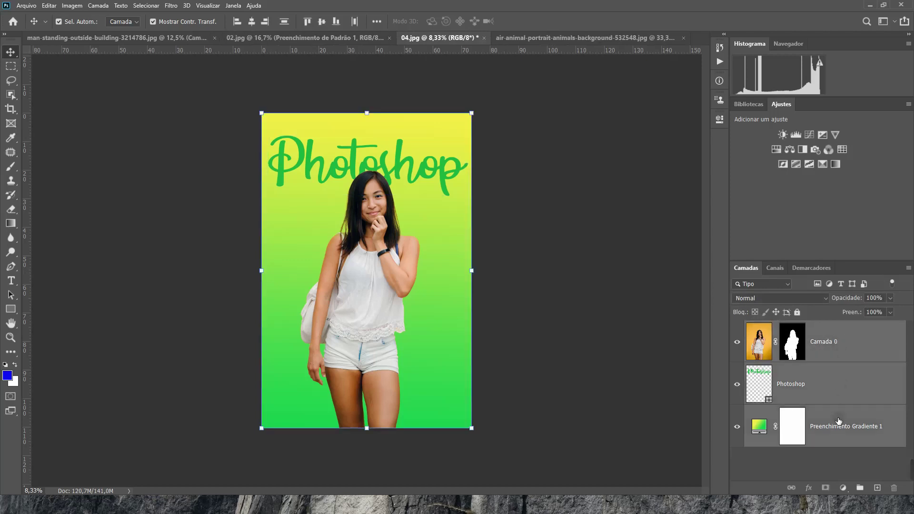
right_click(850, 340)
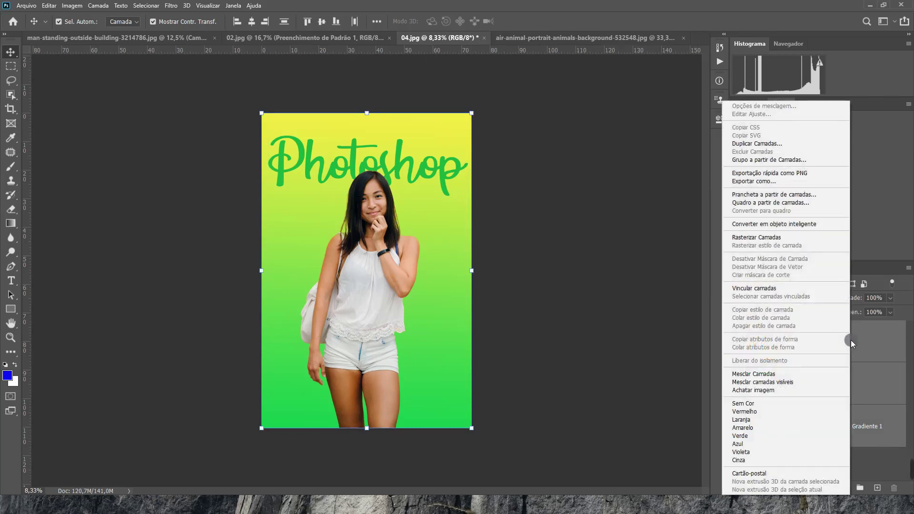
click(773, 225)
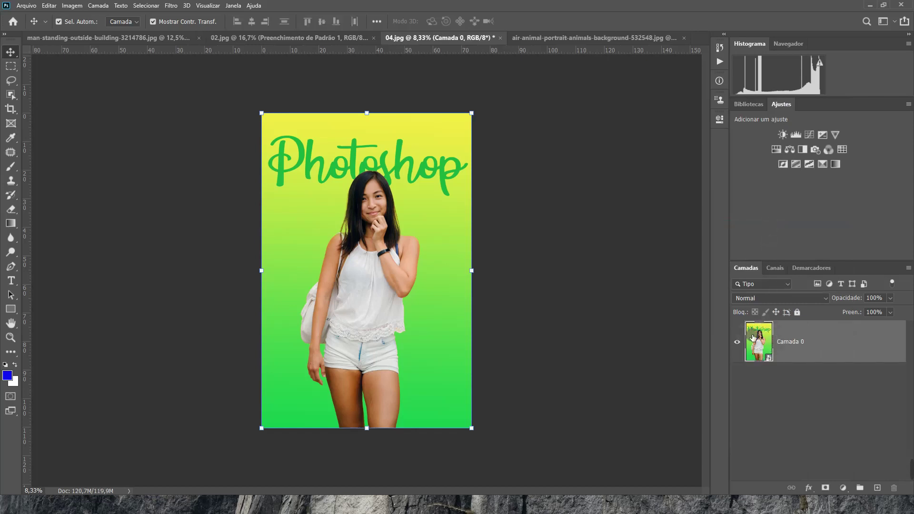
click(625, 306)
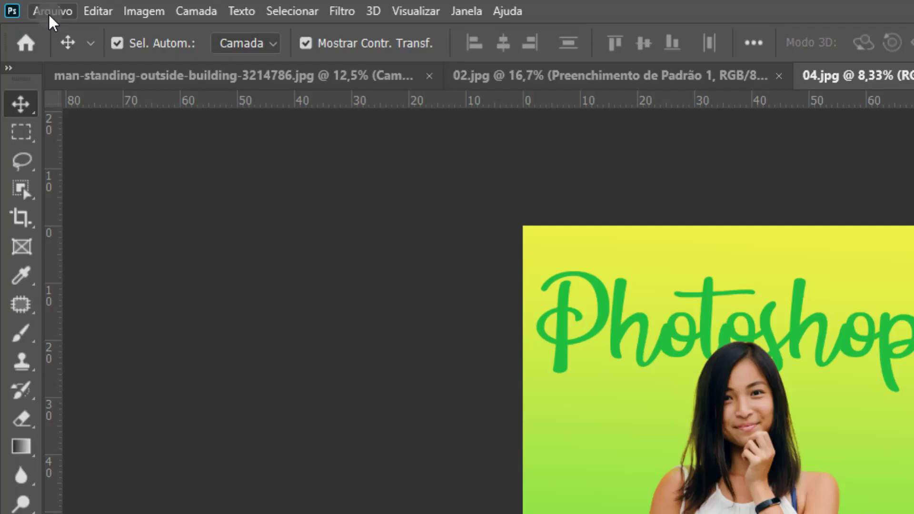
click(50, 13)
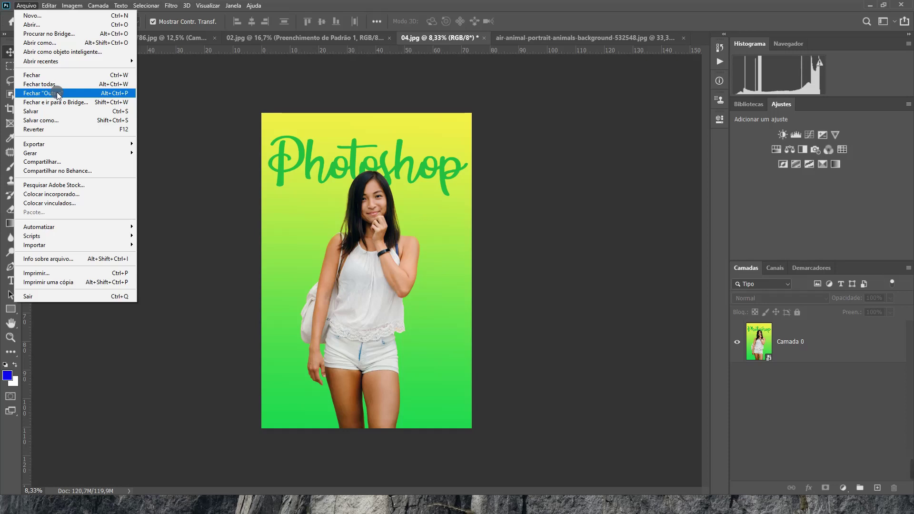
Close the man-standing, 02.jpg and seagull documents without saving their changes
click(57, 93)
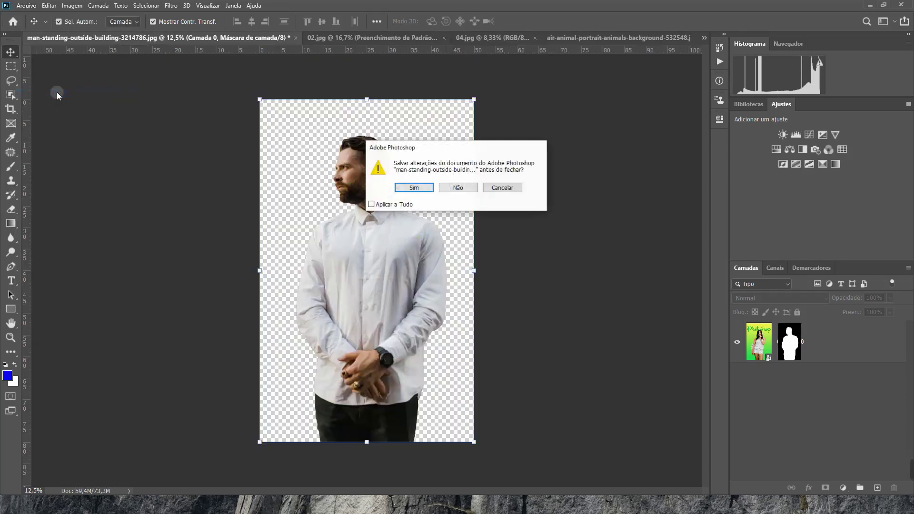
click(452, 186)
click(451, 186)
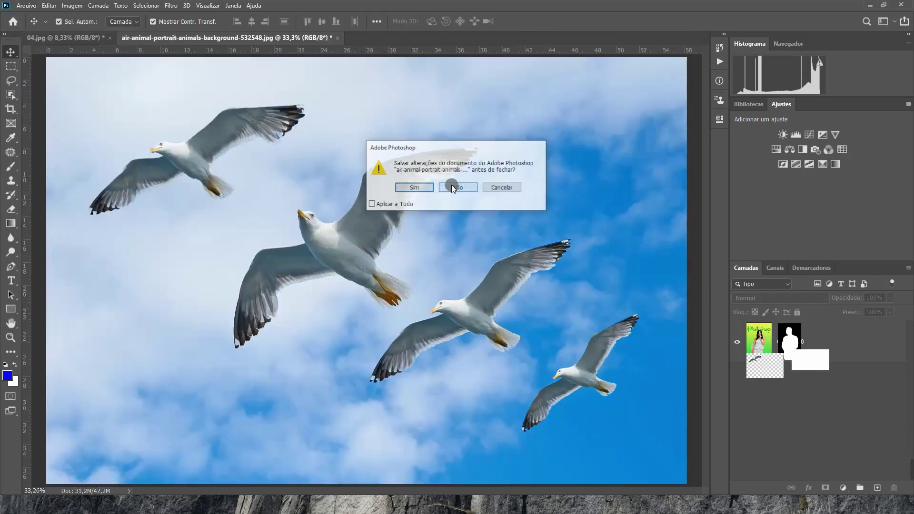
click(451, 187)
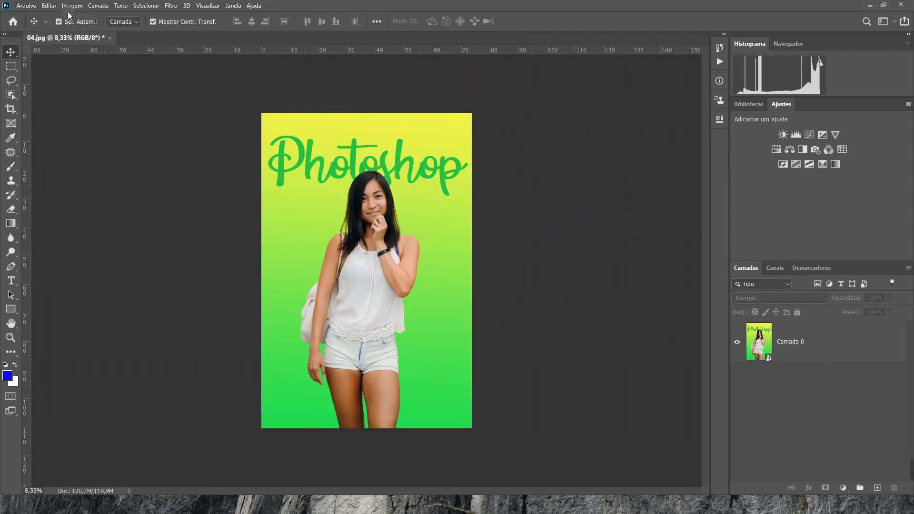
Save the composition to Cloud Documents as 'novidades do photoshop cc 2020.psdc'
click(26, 6)
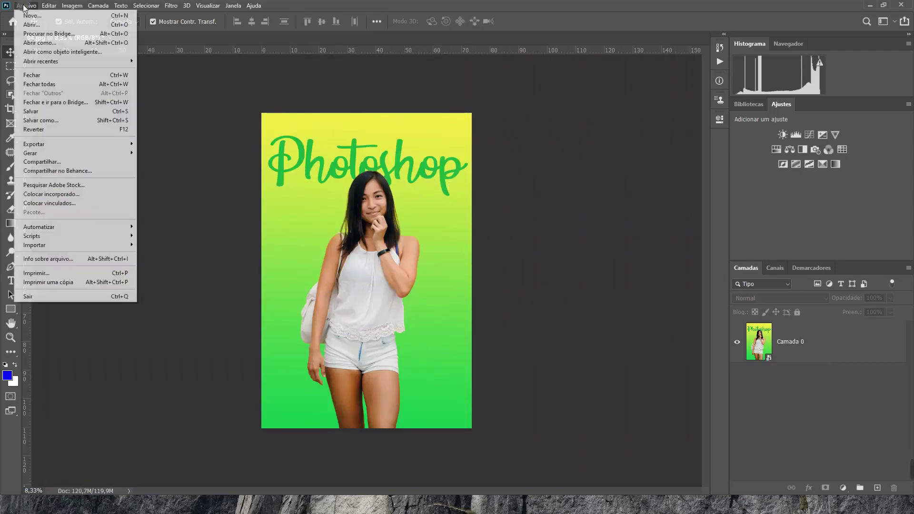
click(57, 112)
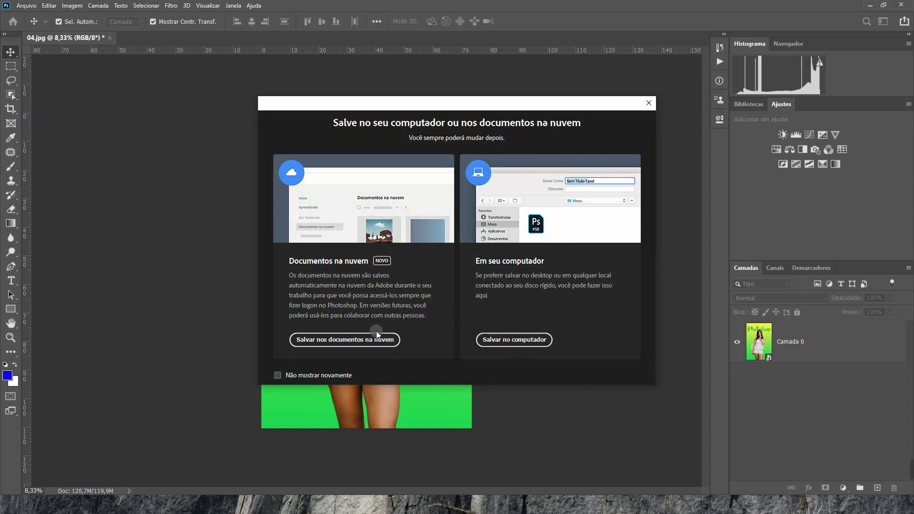
click(342, 340)
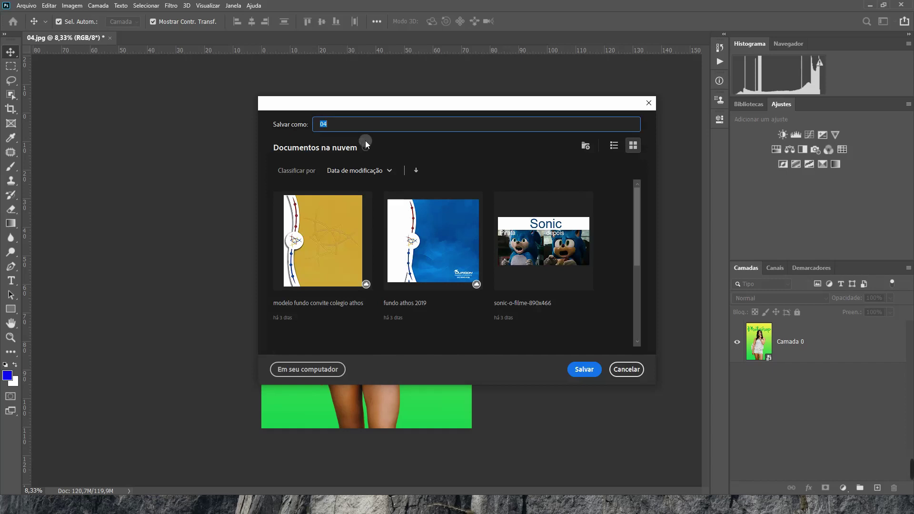
text(novidades do photoshop cc 2020)
click(588, 377)
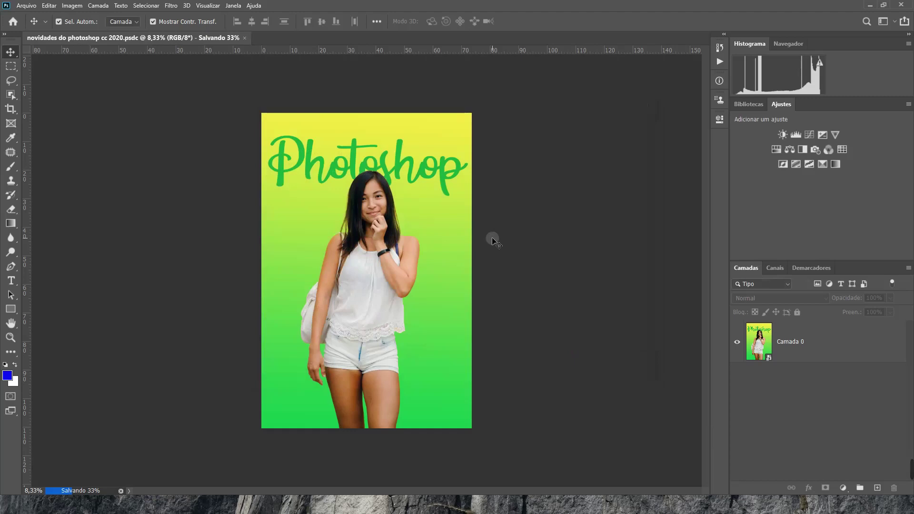